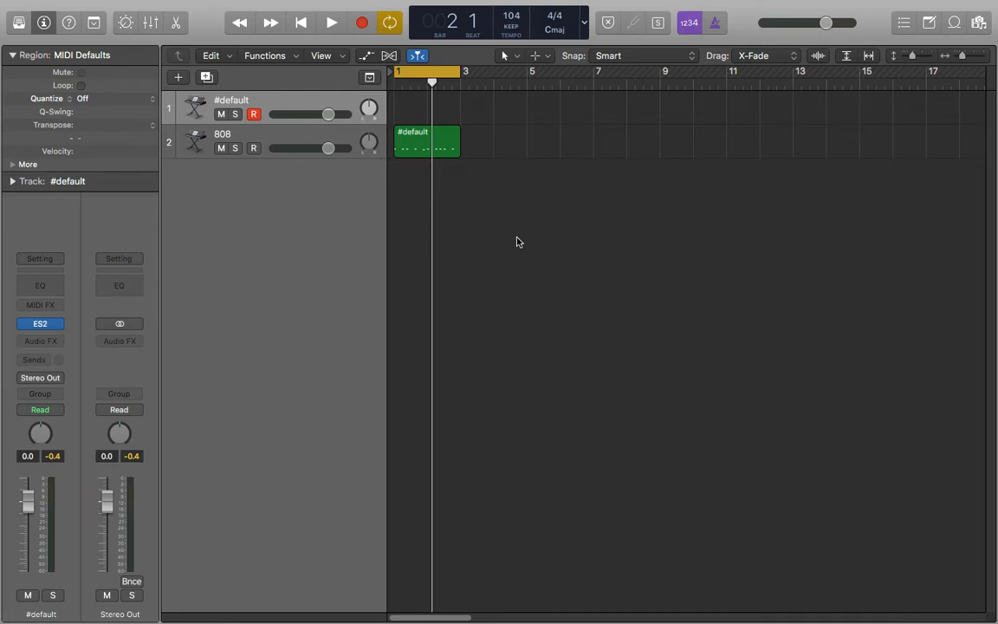
- Play the looped pattern on the 808 track as a reference and stop playback
key(space)
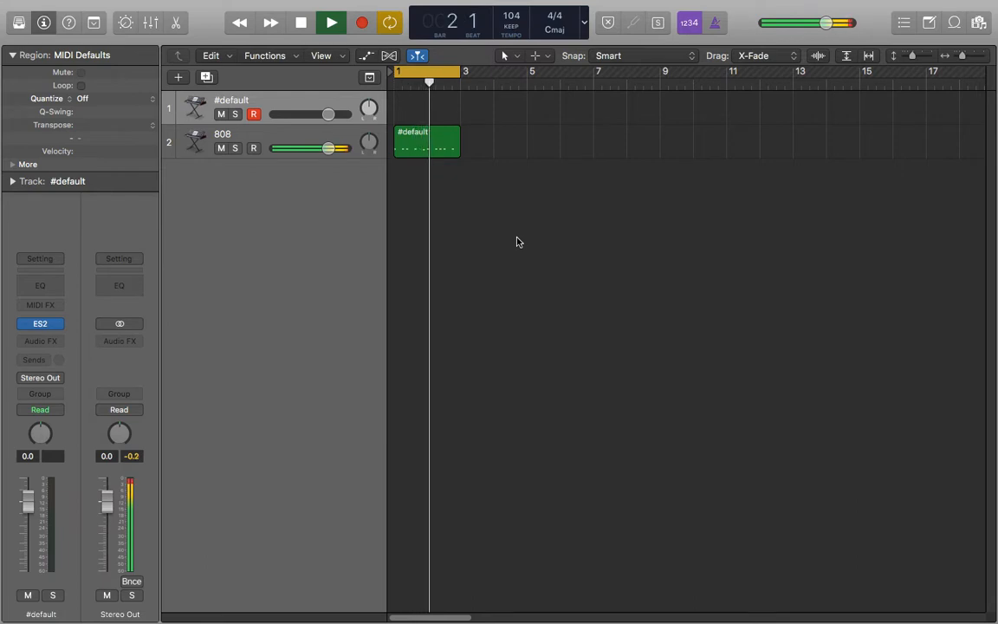
key(space)
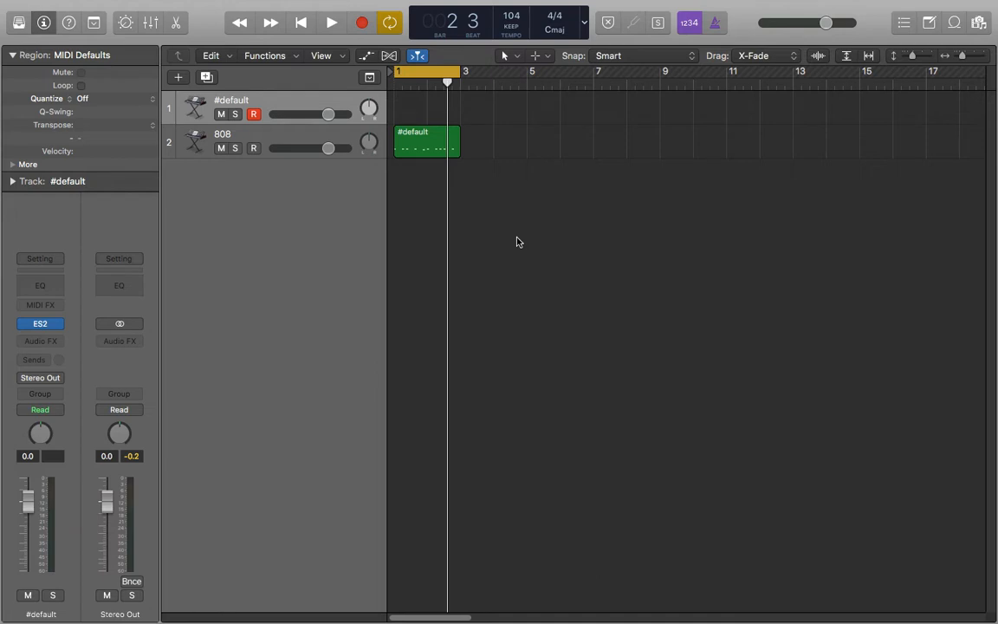
- Open the ES2 on the #default track, switch off oscillators 2 and 3, and move the oscillator mix fully to oscillator 1
click(52, 323)
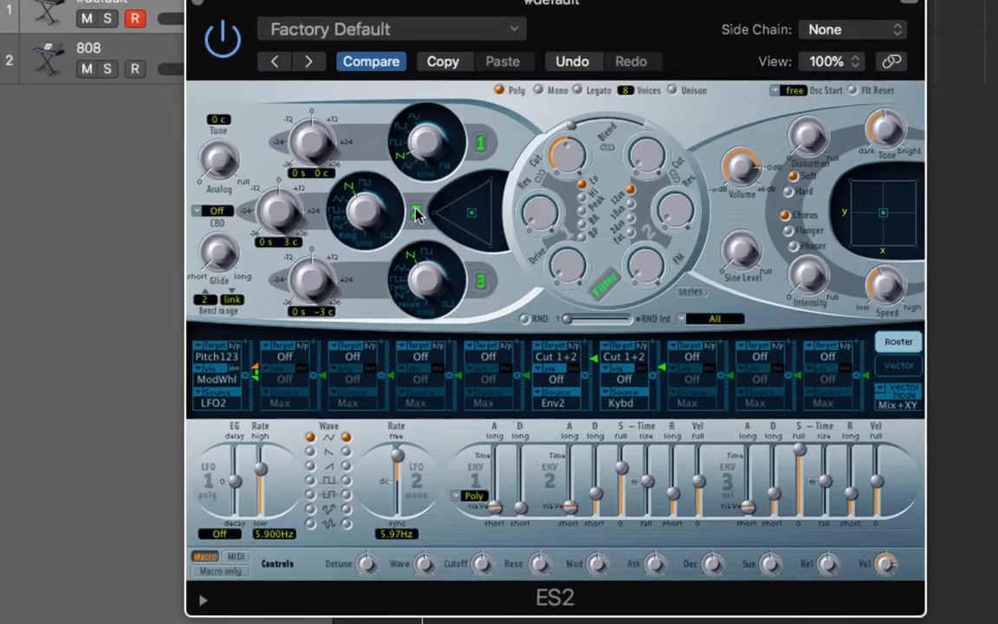
click(443, 245)
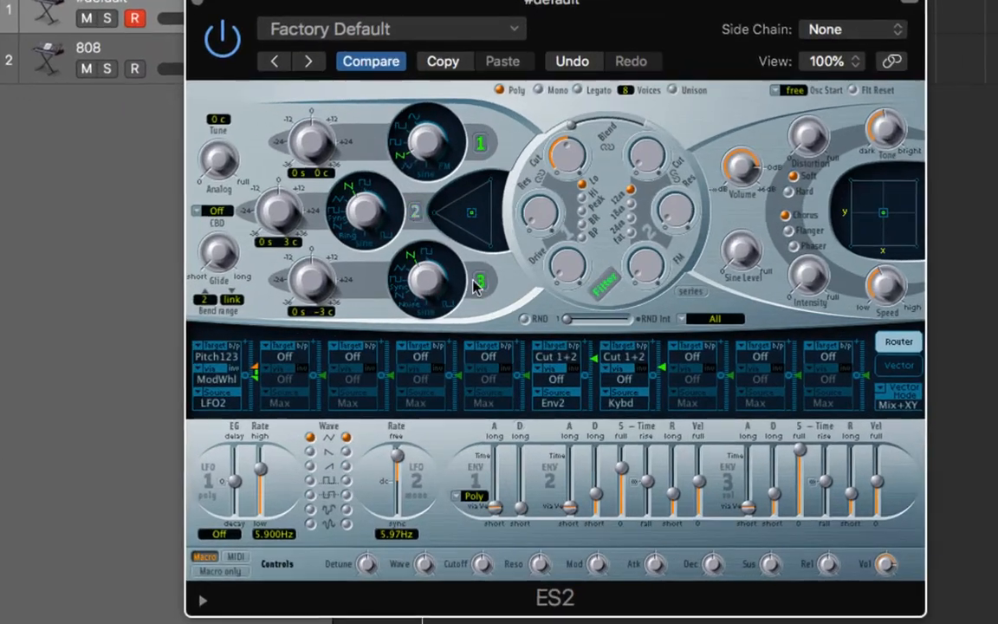
click(481, 284)
drag(470, 211, 491, 179)
click(481, 143)
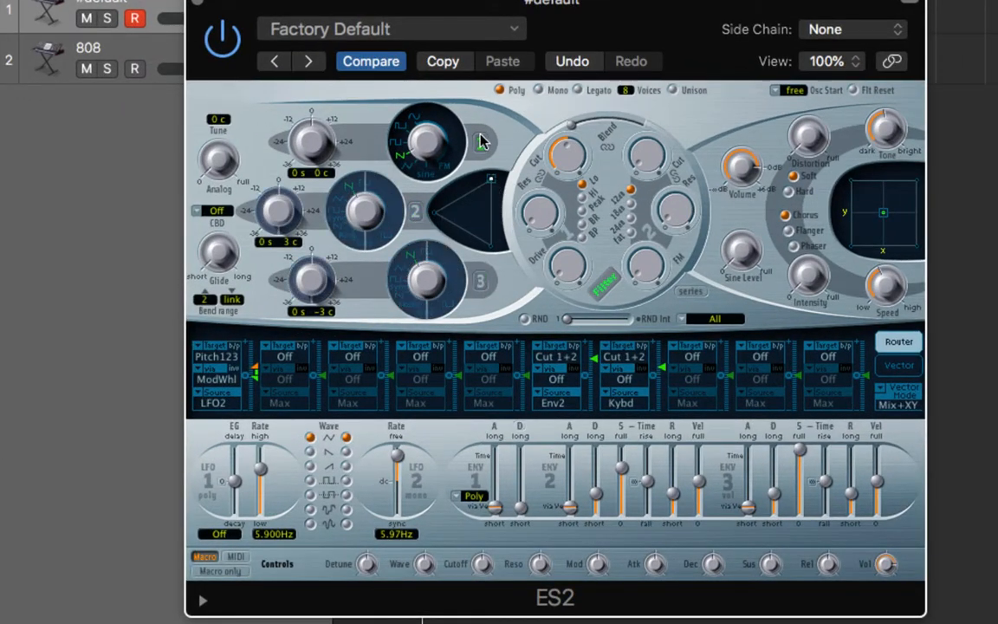
click(481, 144)
- Set oscillator 1 to a sine wave at -12 semitones and raise the Analog amount to nearly halfway
mouse_move(431, 147)
mouse_down()
mouse_move(429, 100)
mouse_move(435, 160)
mouse_up()
drag(311, 153, 305, 188)
drag(198, 152, 211, 85)
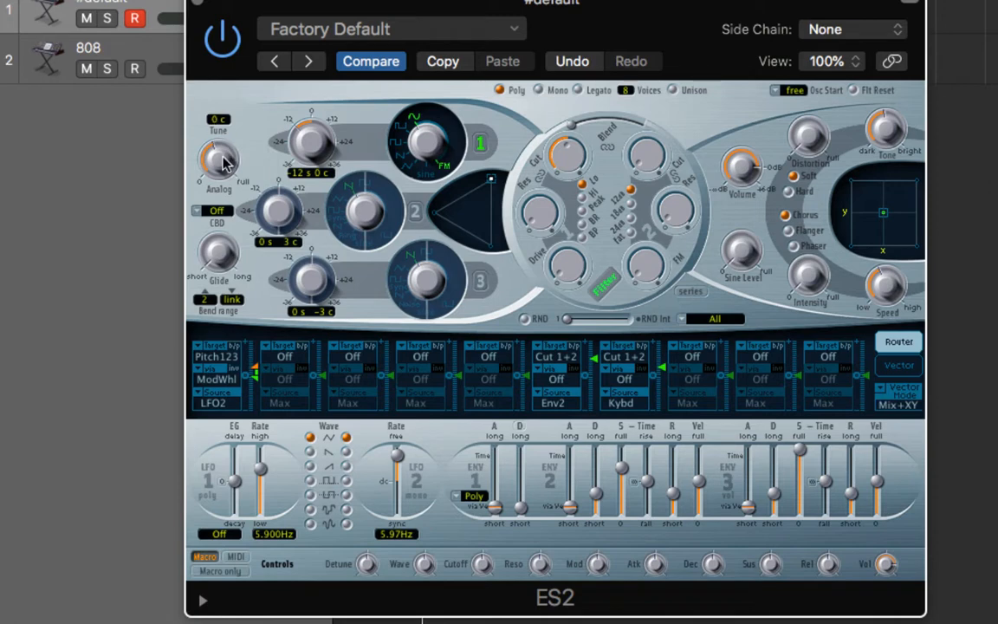
- Blend fully to filter 2, raise its cutoff to maximum, and enable the Fat option
drag(652, 136, 646, 19)
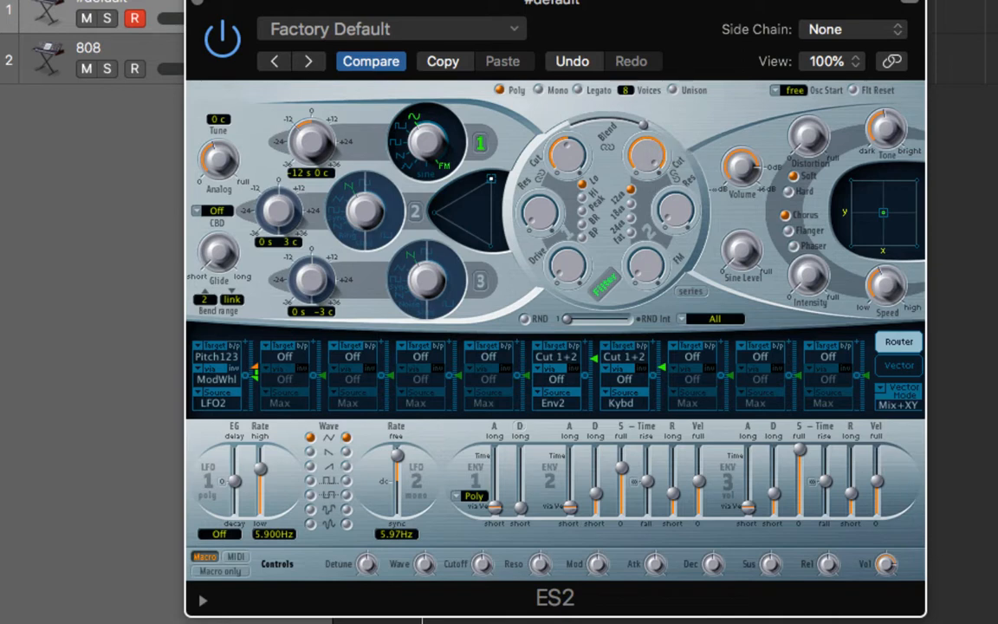
click(631, 234)
- Set the targets of the sixth and seventh modulation router slots to Off
click(555, 356)
click(572, 1)
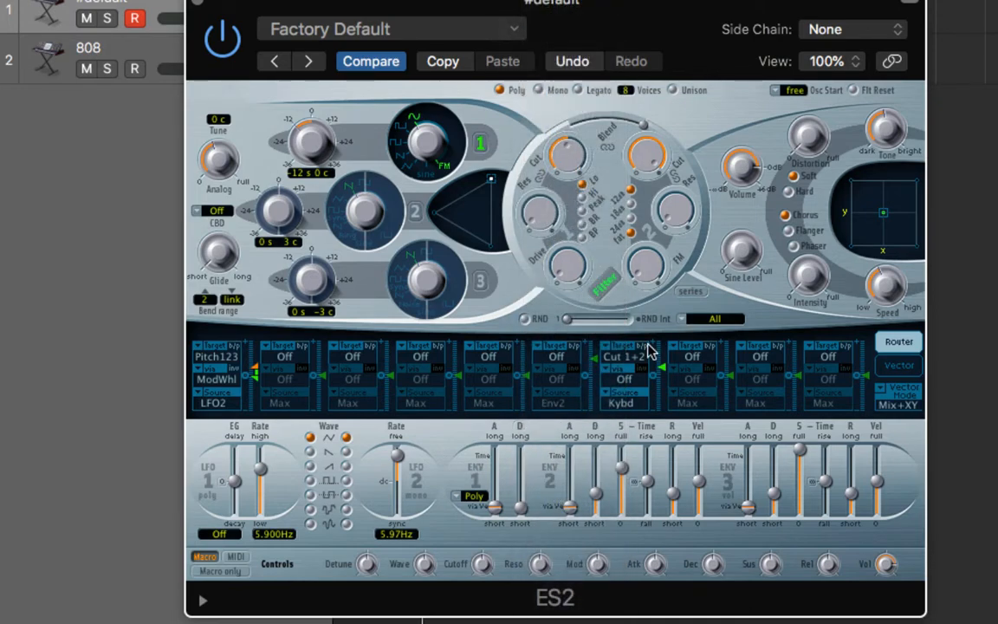
click(633, 348)
click(637, 0)
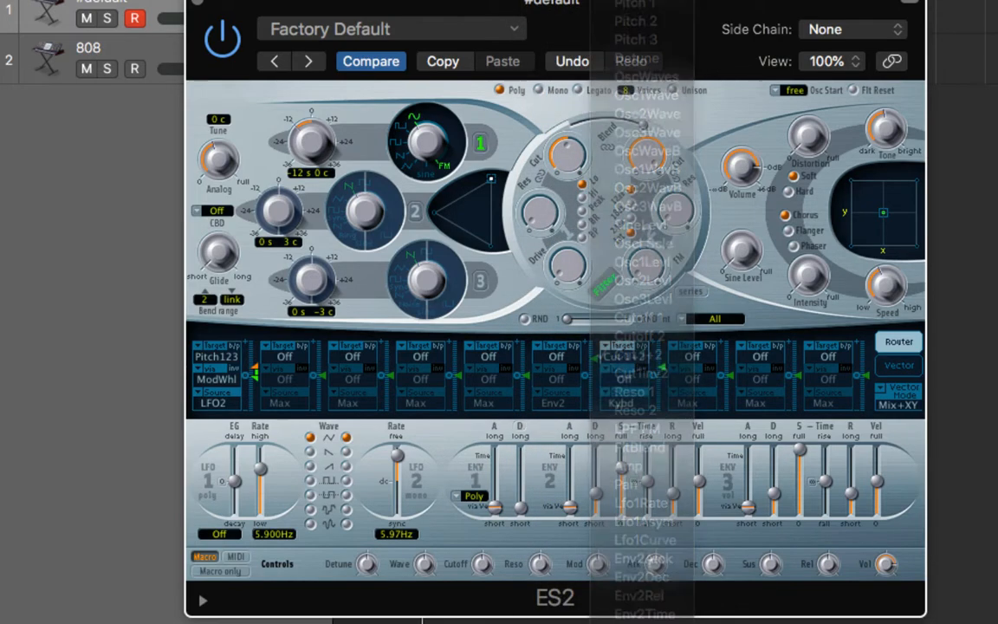
- Set the first modulation slot's target to Cutoff 2, its via to Off and its source to Env2
click(215, 359)
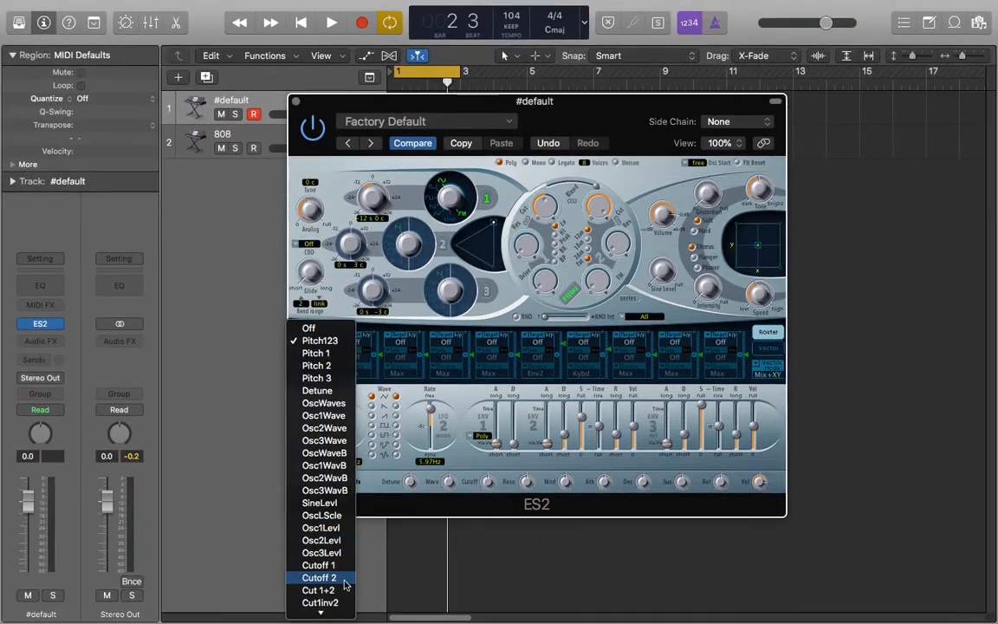
click(344, 578)
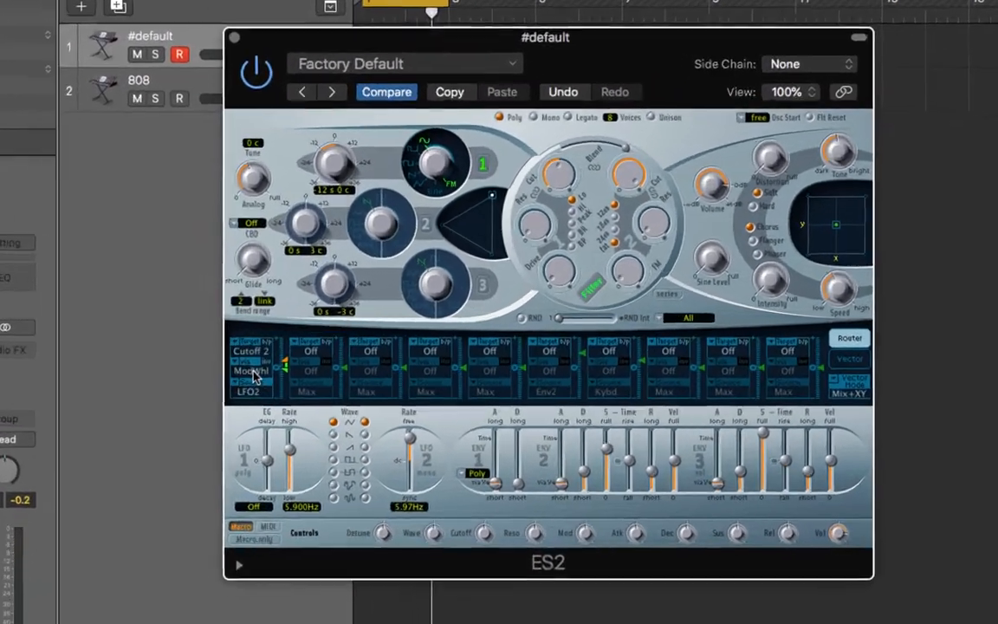
click(349, 356)
click(216, 173)
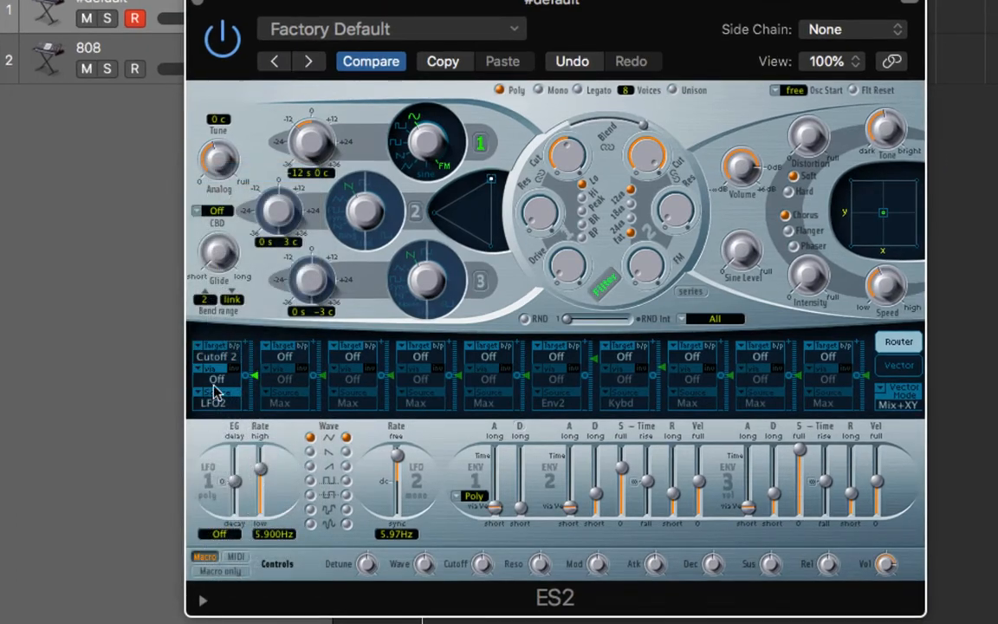
click(219, 400)
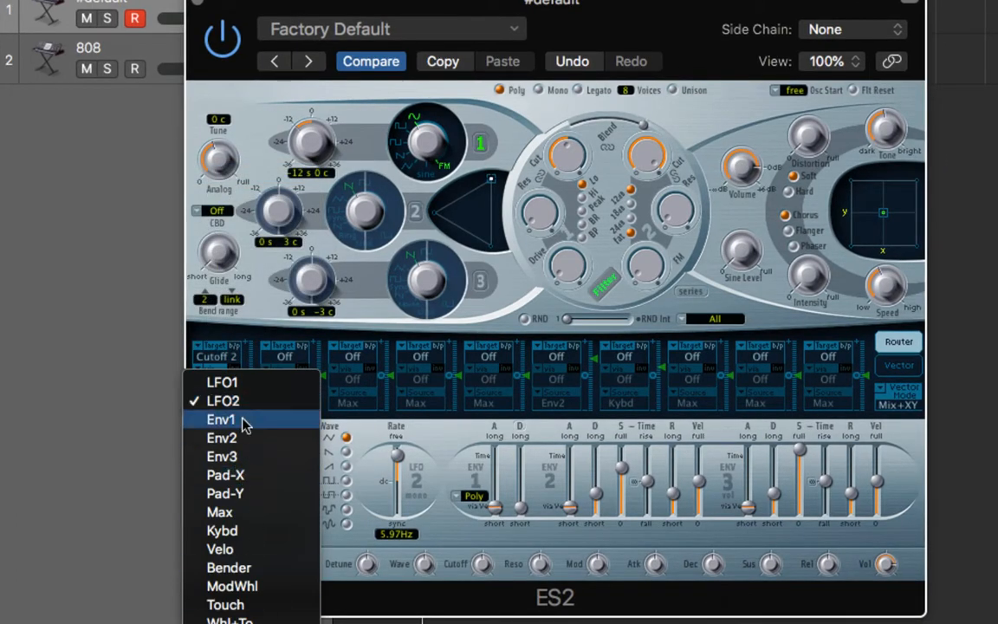
click(227, 437)
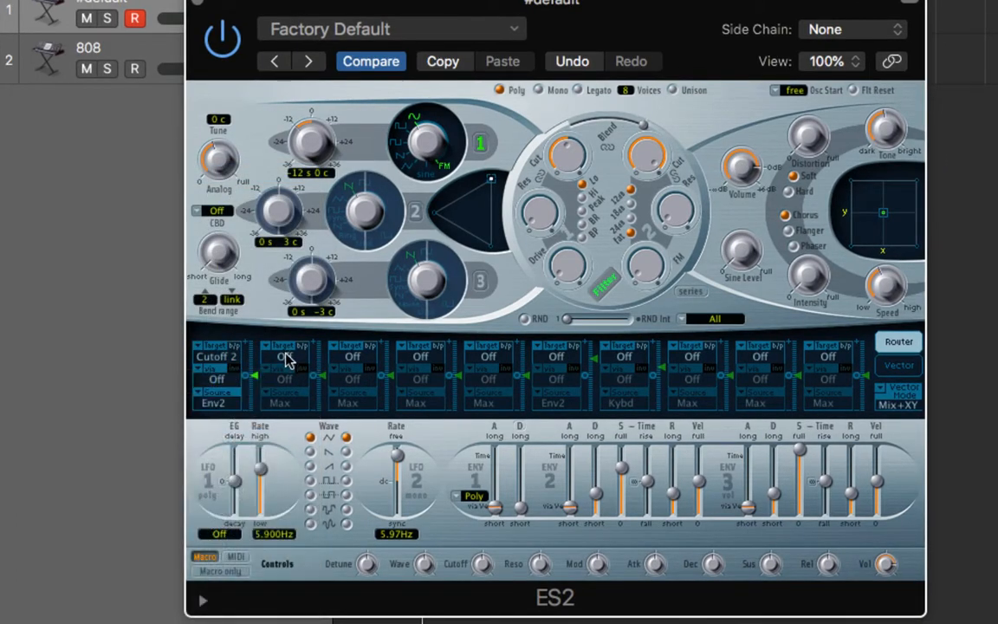
- Route Env2 to Pitch123 in the second modulation slot and raise the amounts of the first two slots to maximum
click(286, 359)
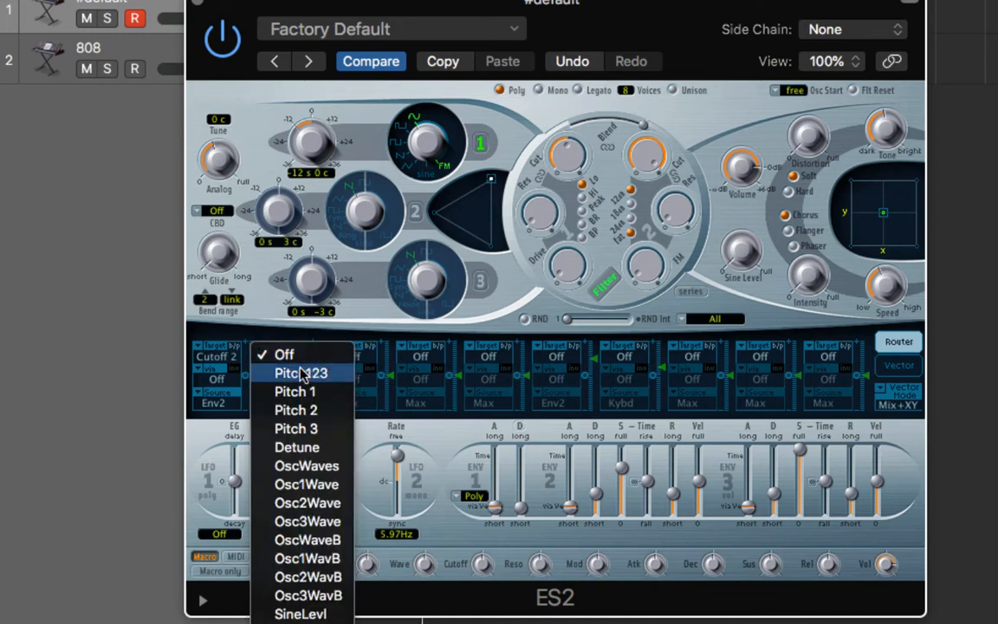
click(289, 371)
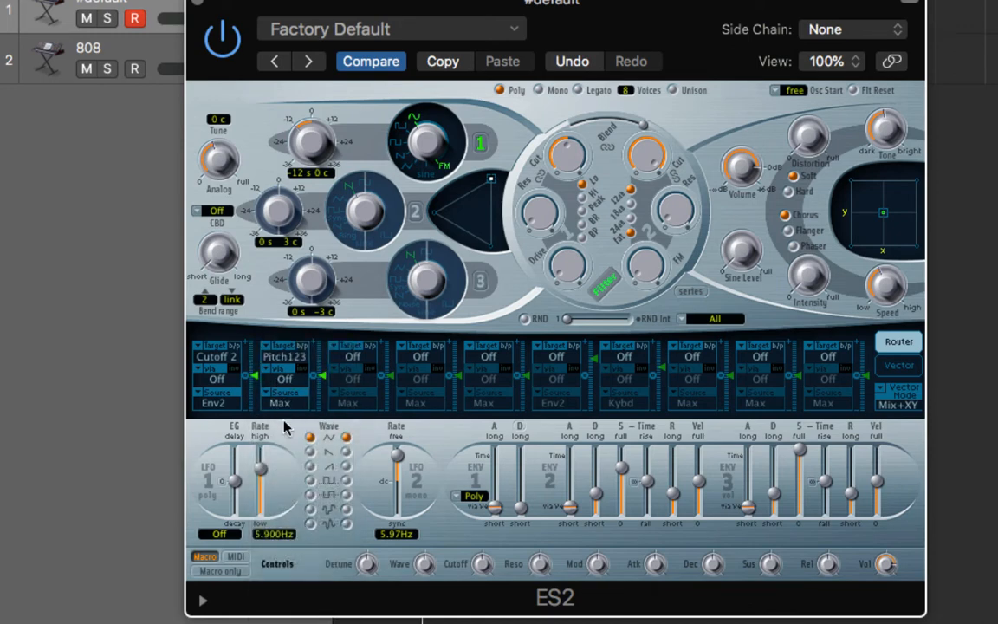
click(279, 402)
click(297, 332)
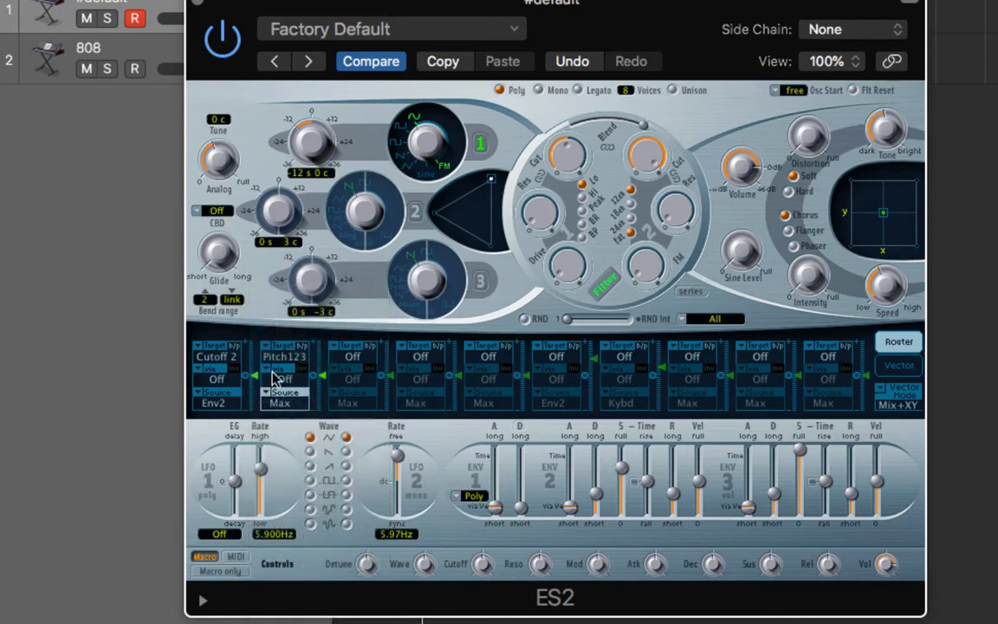
drag(256, 380, 230, 272)
drag(321, 381, 330, 325)
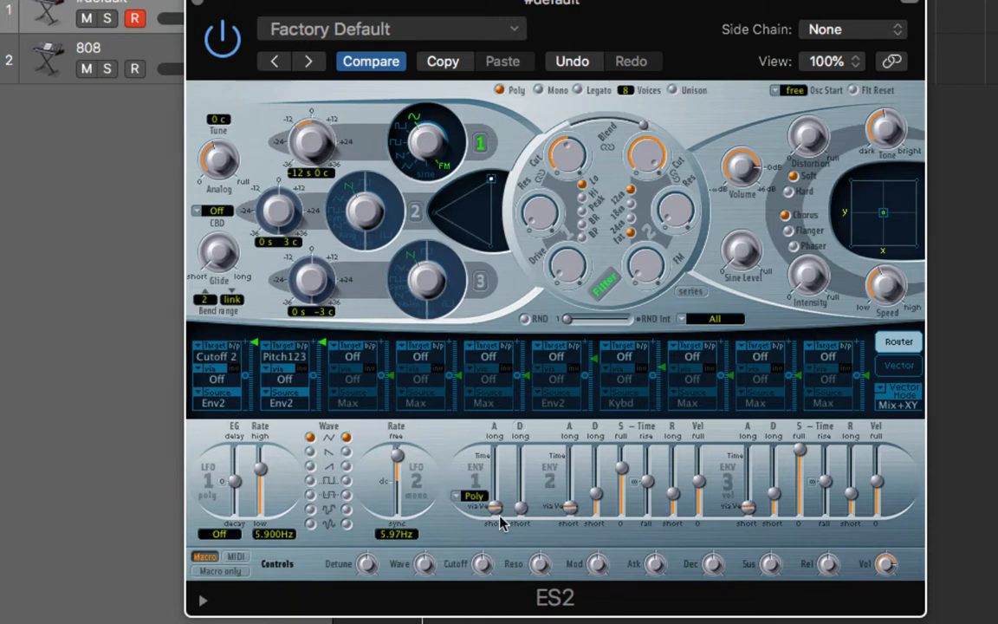
- Raise envelope 1's decay slightly and set envelope 2 to the shortest attack, zero sustain, slightly longer release and zero velocity
drag(496, 510, 526, 499)
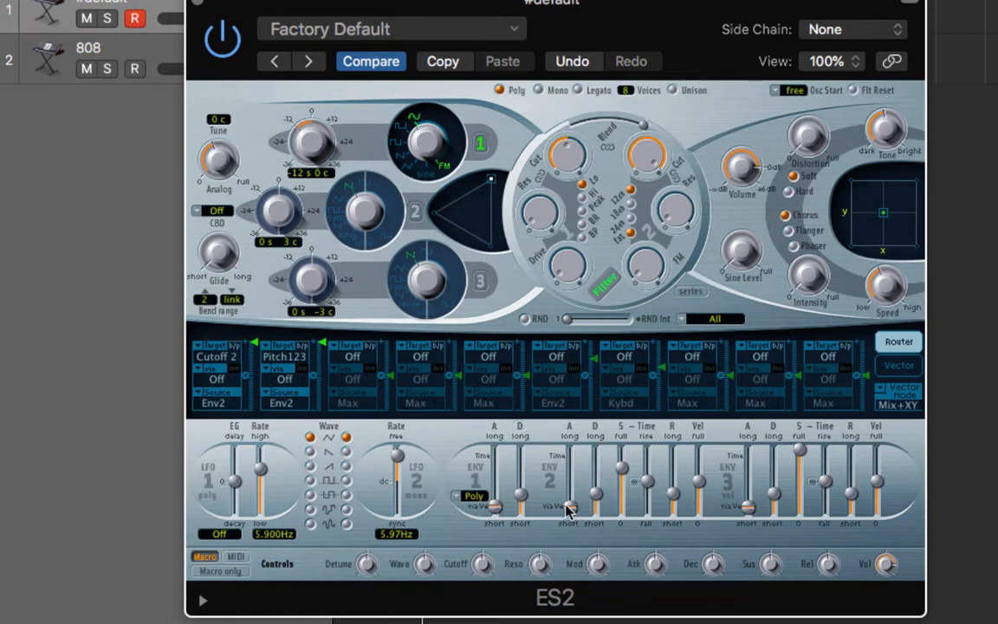
drag(569, 507, 620, 539)
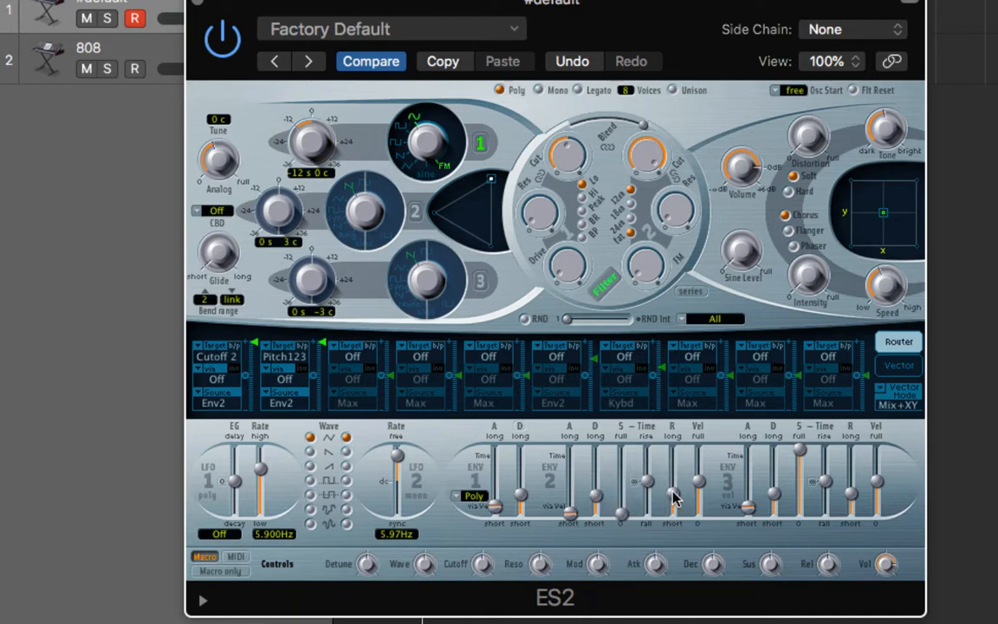
drag(676, 499, 701, 552)
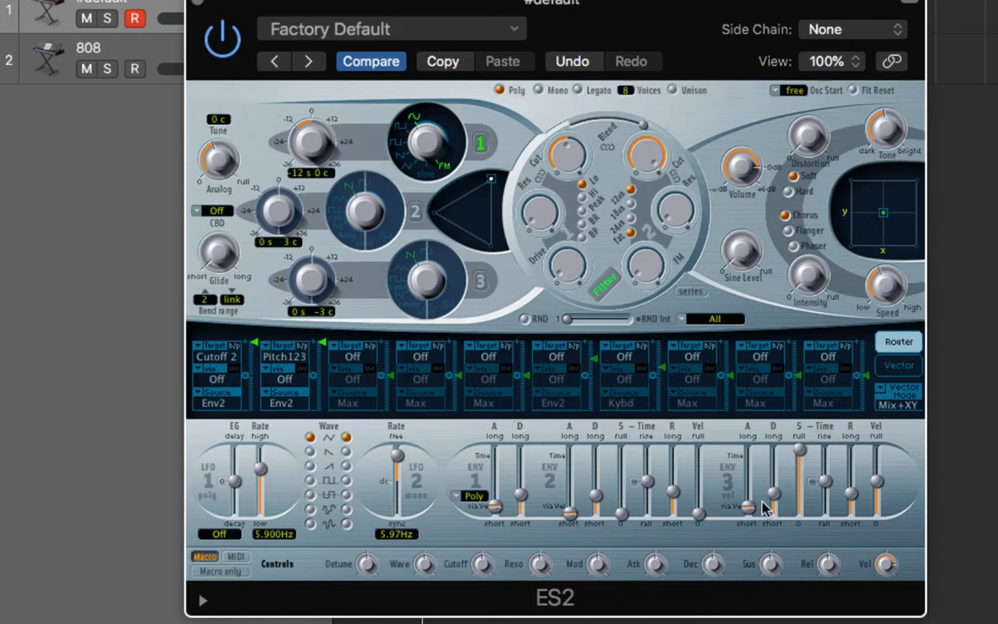
- Set envelope 3 to full decay and zero sustain, with release about midway and velocity slightly higher
drag(750, 511, 802, 513)
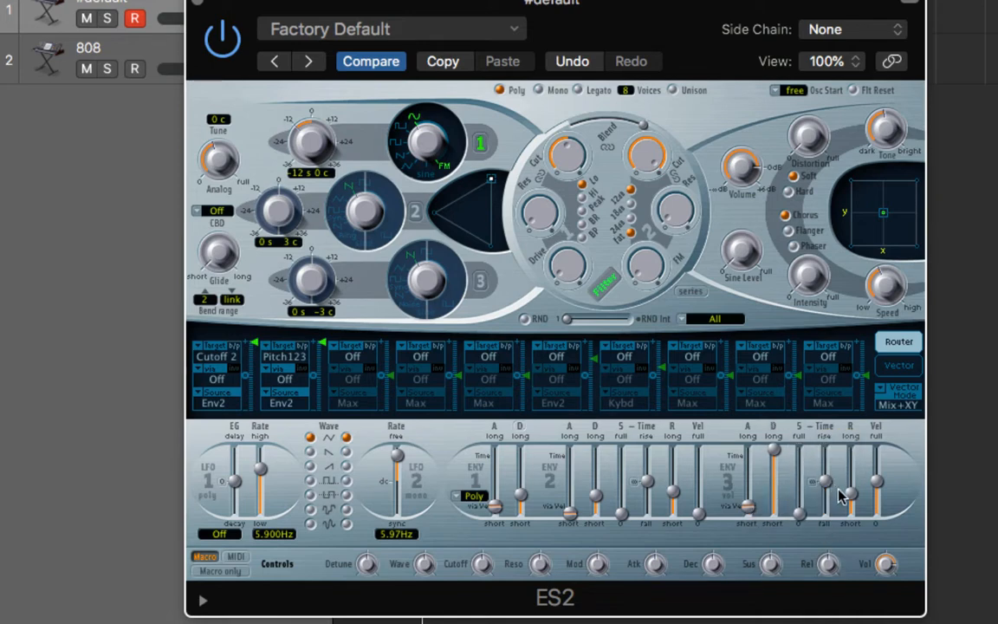
drag(851, 495, 875, 475)
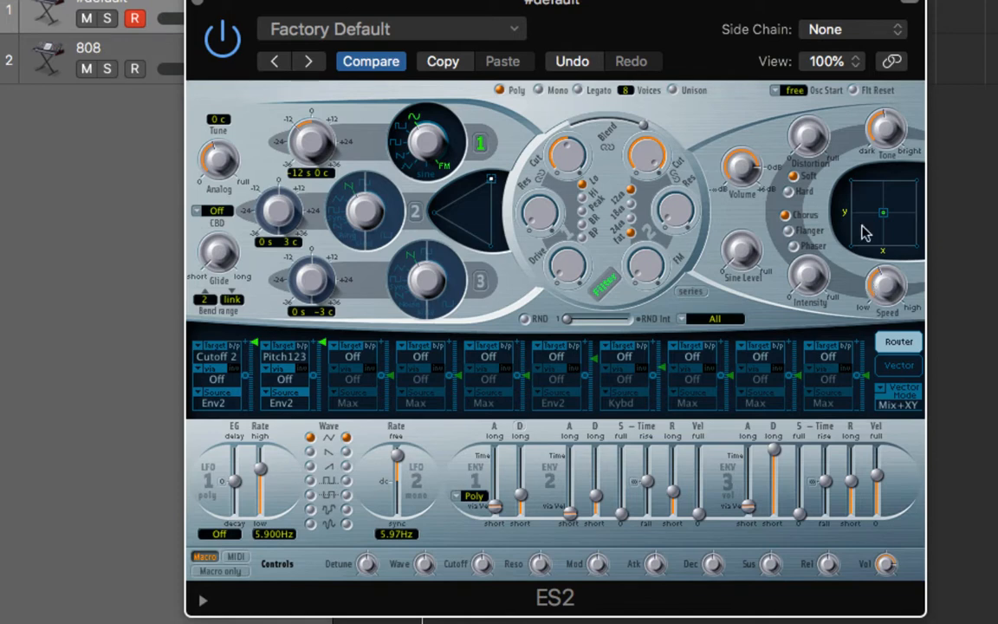
- Turn up the synth's distortion, tone and sine level
drag(809, 137, 803, 81)
drag(876, 130, 884, 91)
drag(742, 254, 737, 160)
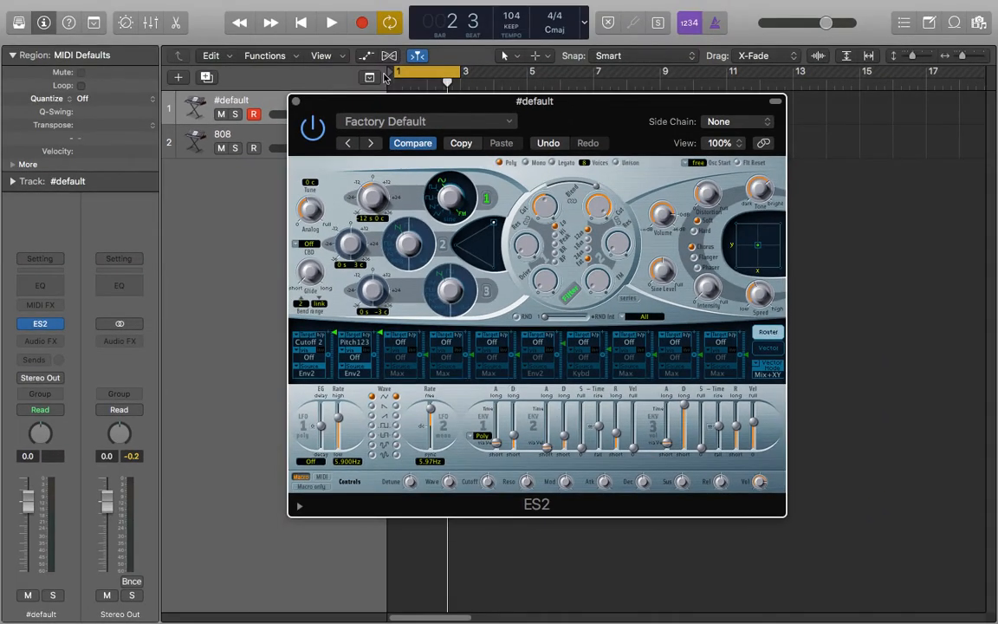
- Close the synth window, move the MIDI region from the 808 track to the #default track, and audition the loop
click(295, 101)
drag(443, 149, 428, 115)
key(space)
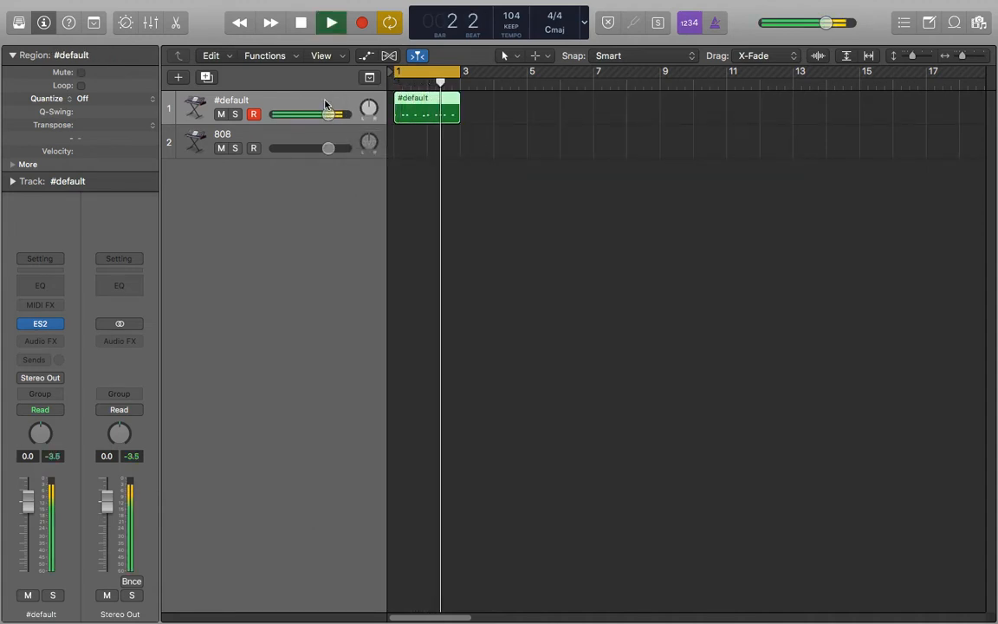
key(space)
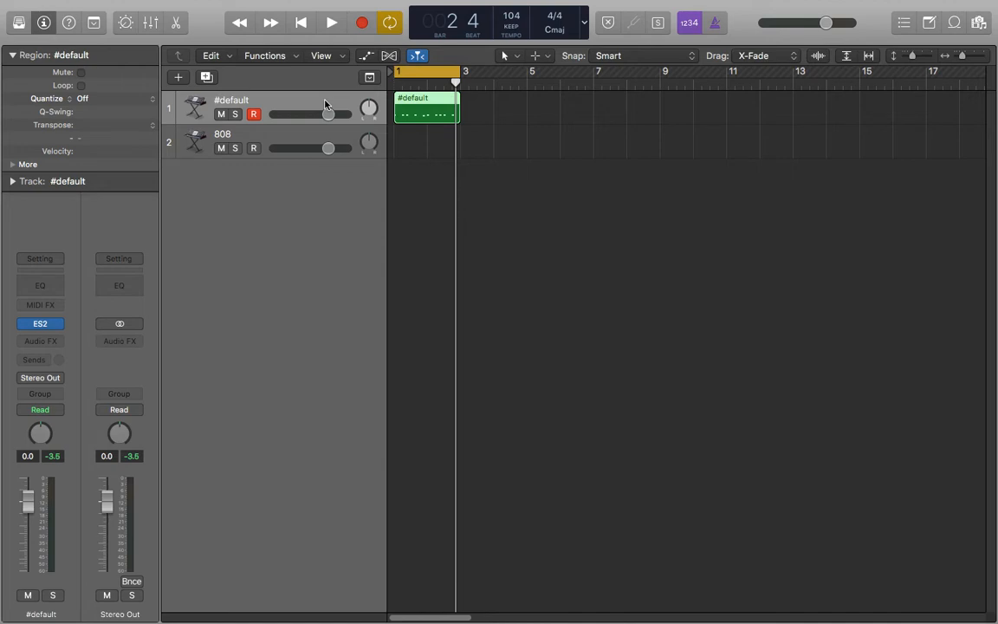
- Add a Channel EQ to the #default track and set its low cut to 30 Hz at 18 dB/Oct
click(41, 295)
click(56, 259)
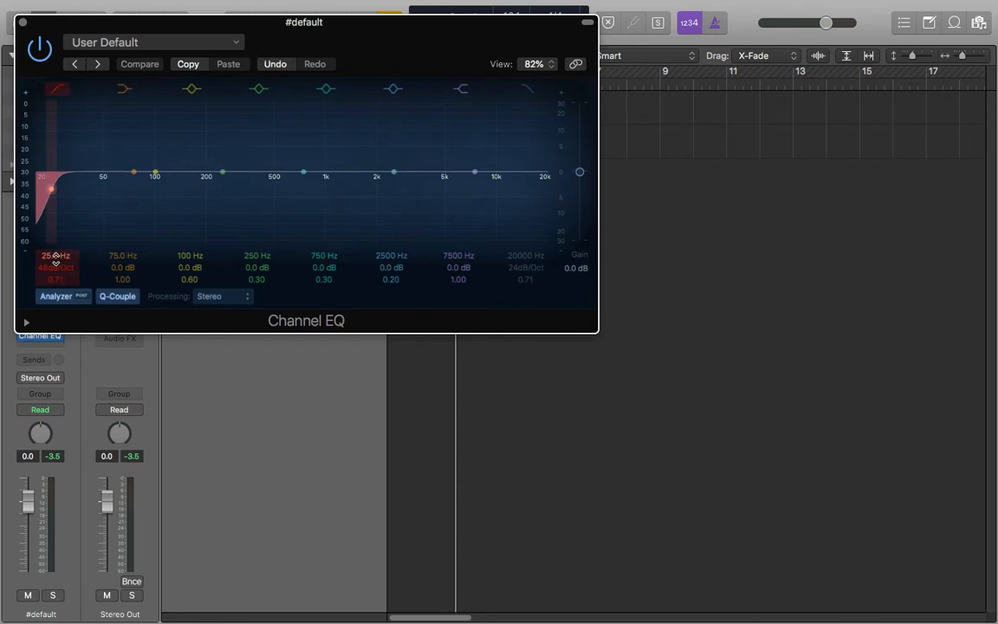
mouse_move(55, 258)
mouse_down()
mouse_move(55, 244)
mouse_move(58, 258)
mouse_up()
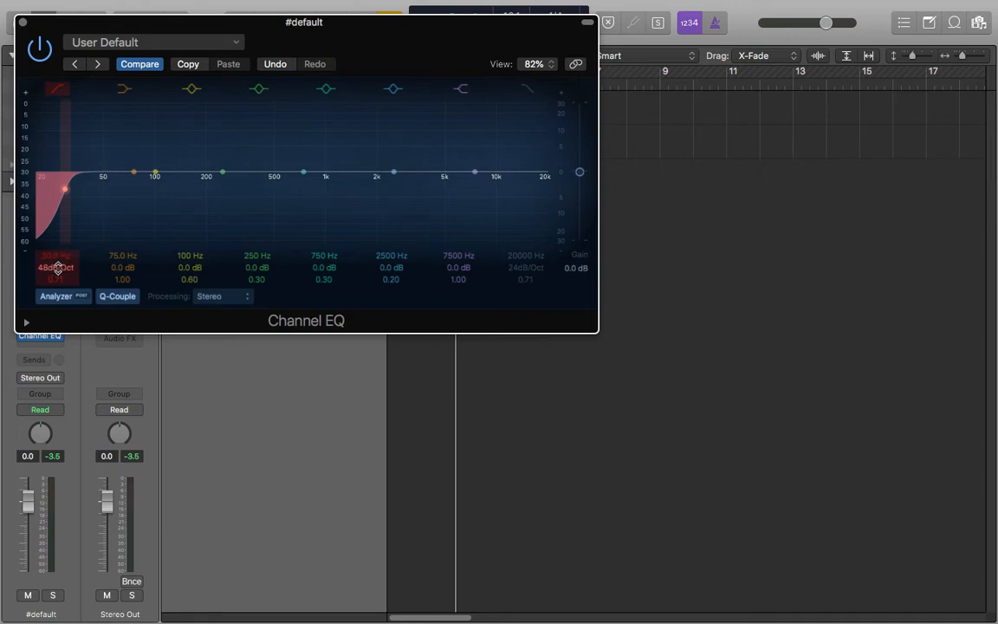
drag(56, 267, 58, 271)
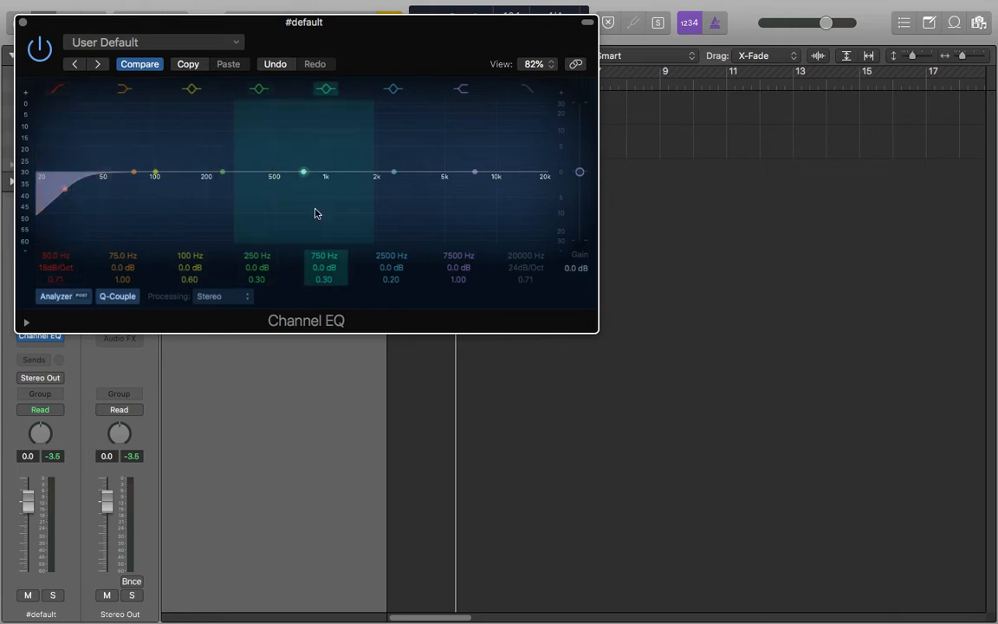
- Cut 13 dB at 900 Hz and boost 6.5 dB at 2050 Hz with a Q of 1.30
mouse_move(325, 256)
mouse_down()
mouse_move(325, 238)
mouse_move(329, 292)
mouse_move(327, 268)
mouse_up()
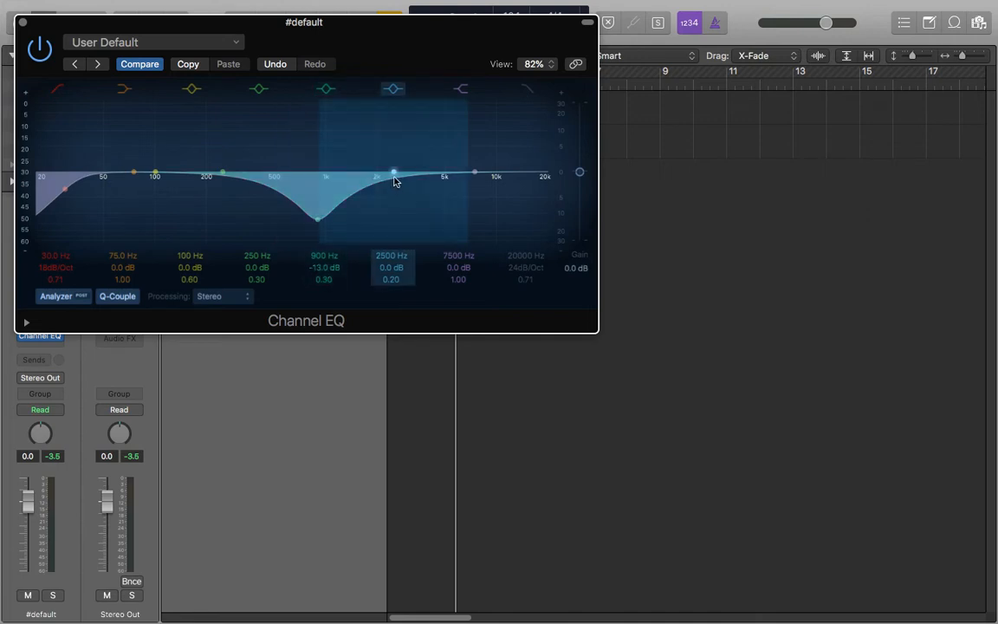
drag(394, 176, 372, 154)
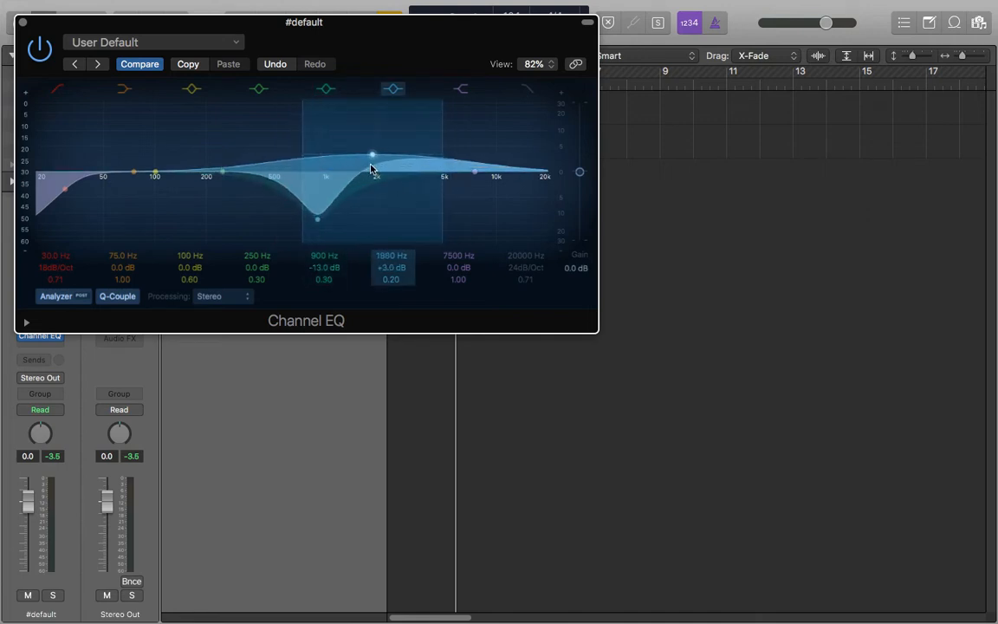
drag(395, 278, 391, 253)
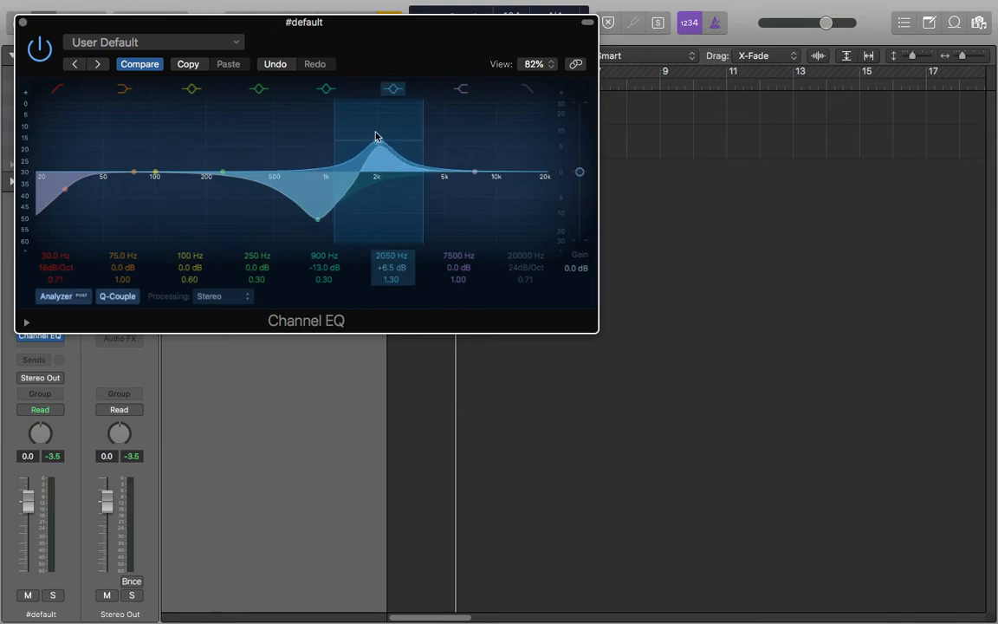
- Play the loop to compare the sound with the Channel EQ bypassed and with its 2050 Hz band off and on
click(395, 89)
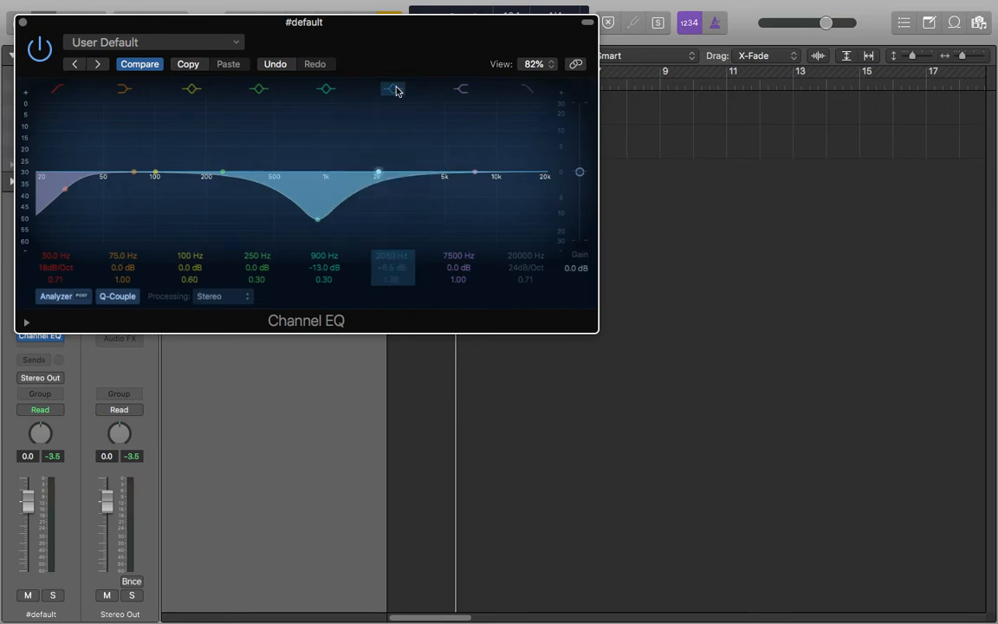
key(space)
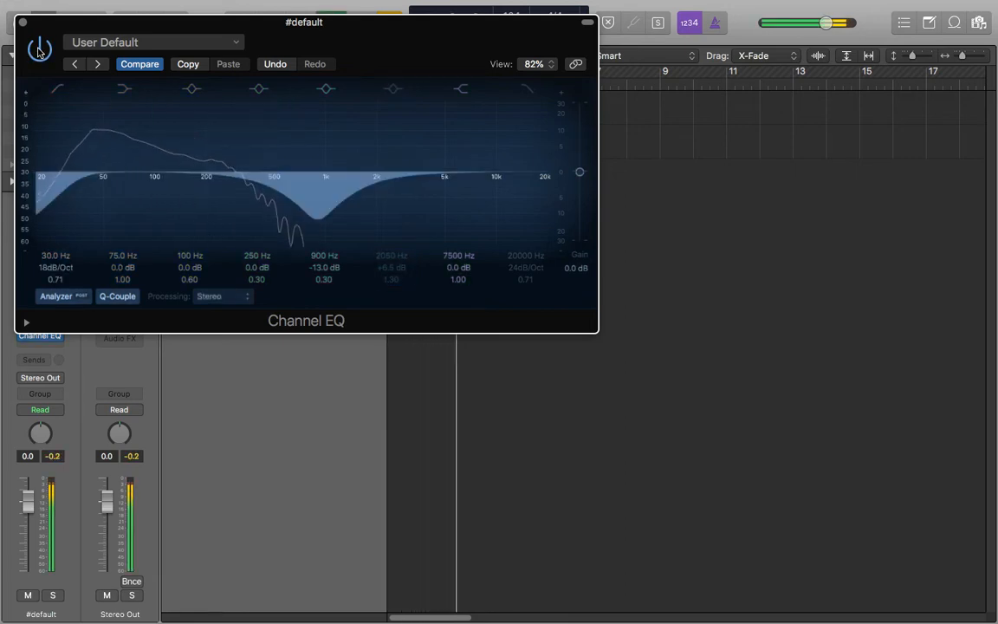
click(38, 50)
click(390, 91)
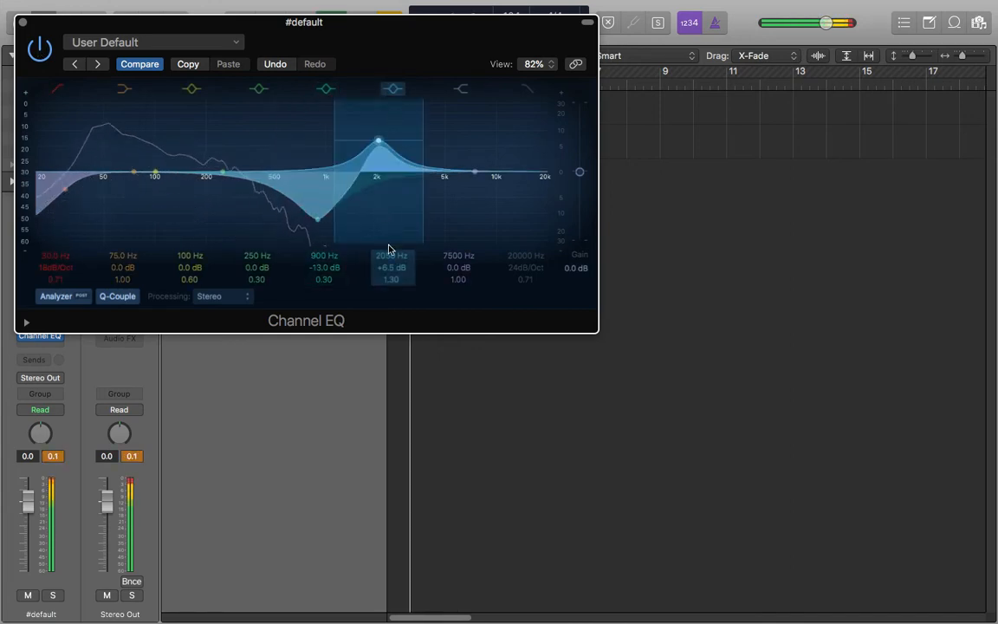
- Toggle the 2050 Hz band of the Channel EQ again during playback to hear the bass with and without the boost
click(390, 85)
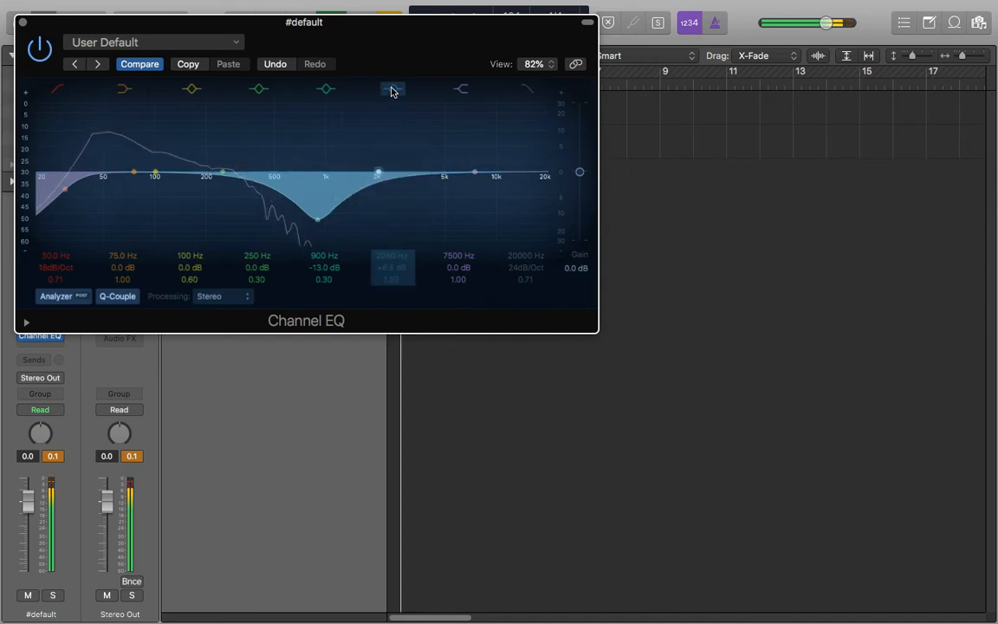
click(391, 89)
click(392, 90)
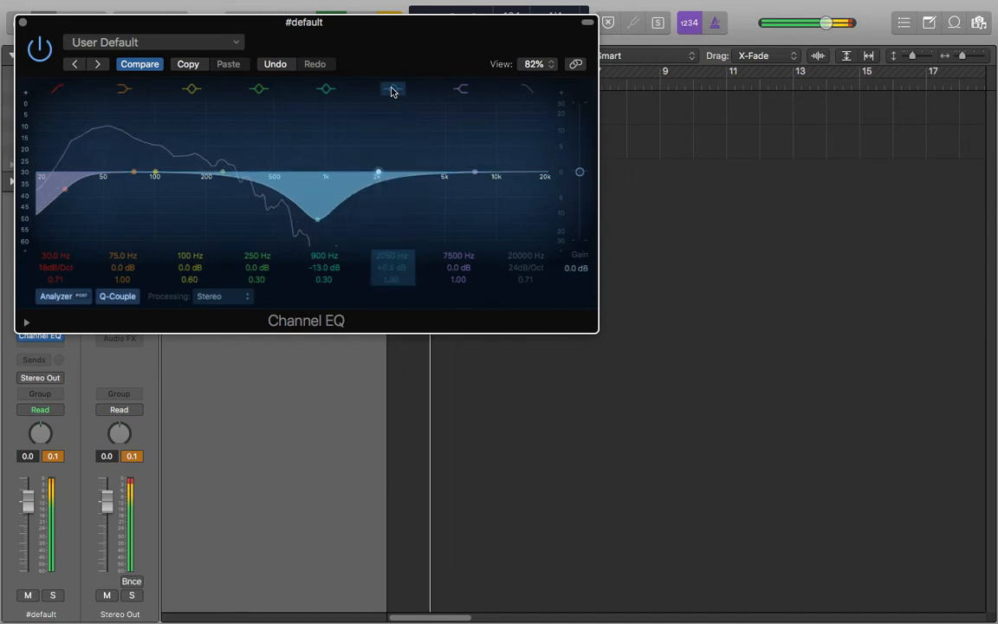
click(392, 90)
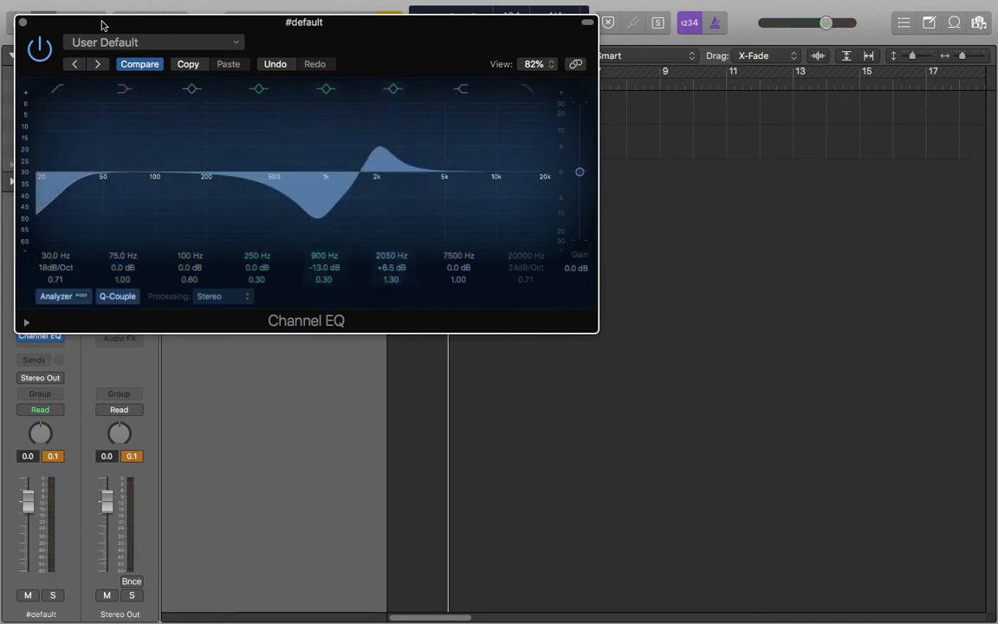
- Close the Channel EQ and insert a Compressor after it on the #default track
click(21, 22)
click(53, 336)
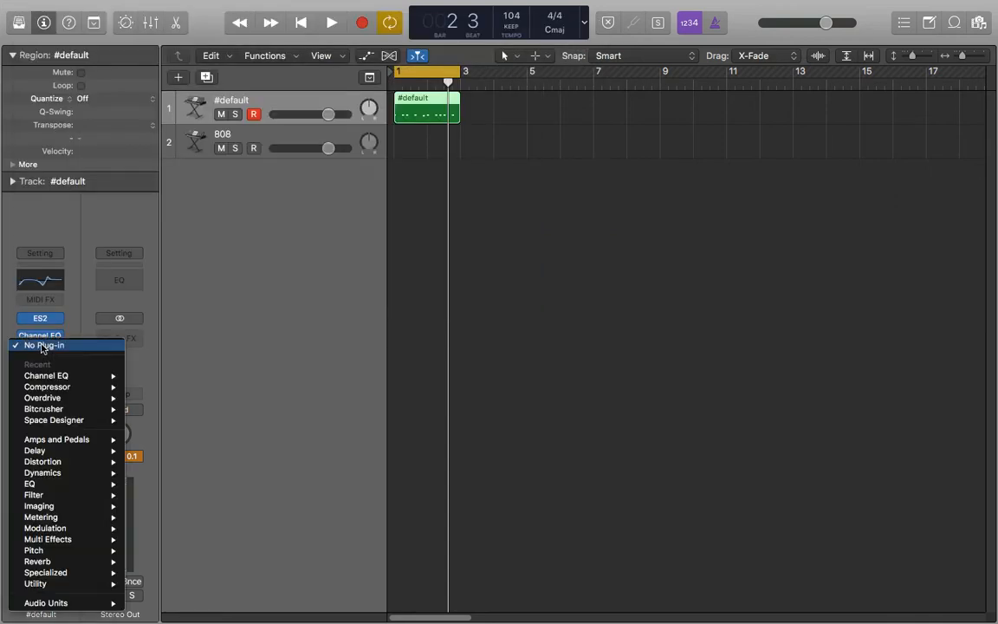
mouse_move(86, 387)
click(175, 388)
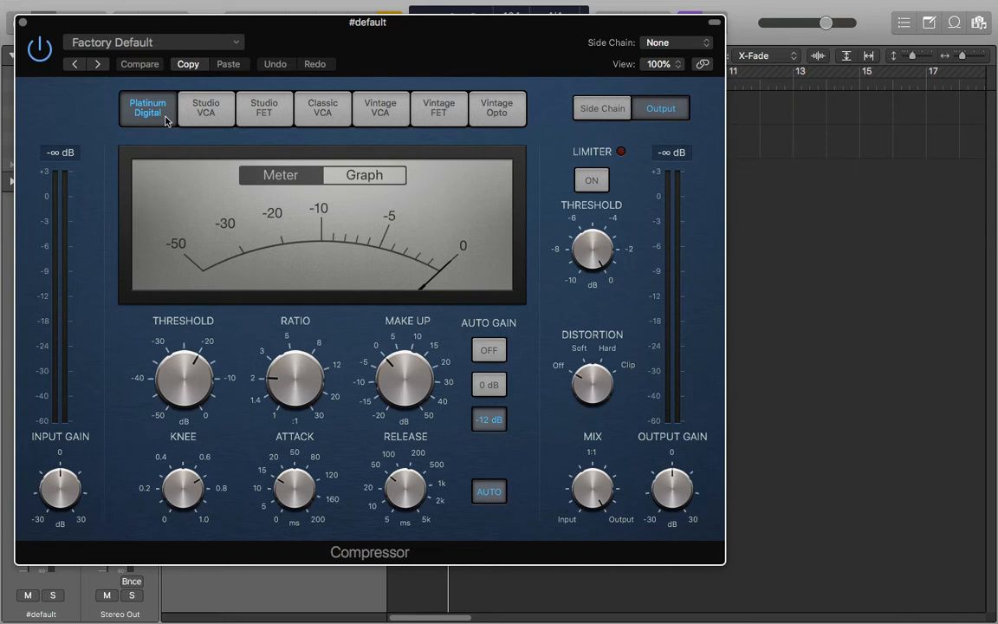
- Set the compressor's ratio to 4.1:1 and raise its threshold to about -10 dB
drag(263, 355, 265, 310)
drag(293, 345, 293, 345)
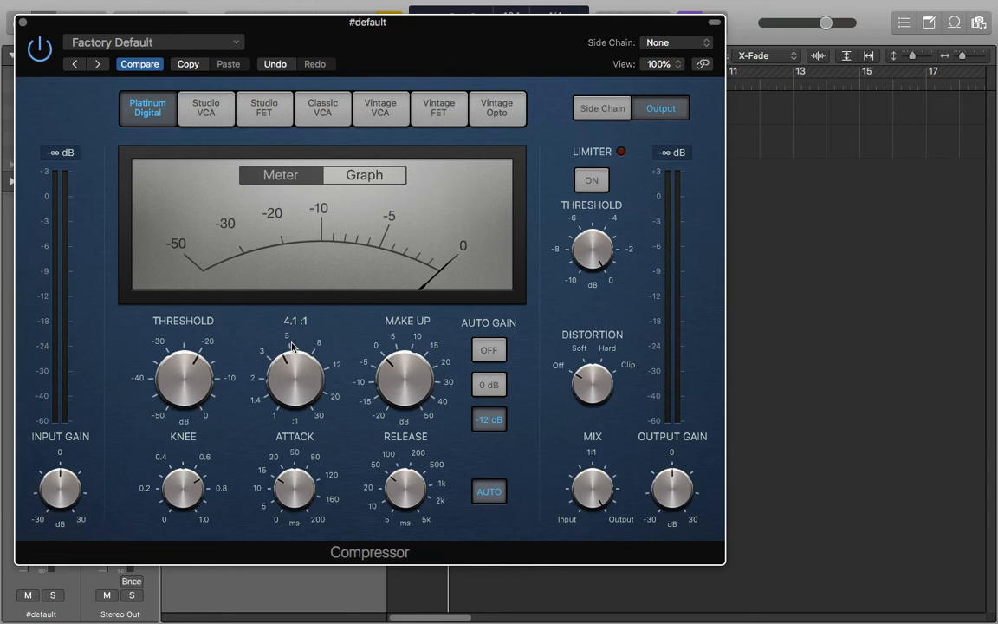
mouse_move(186, 380)
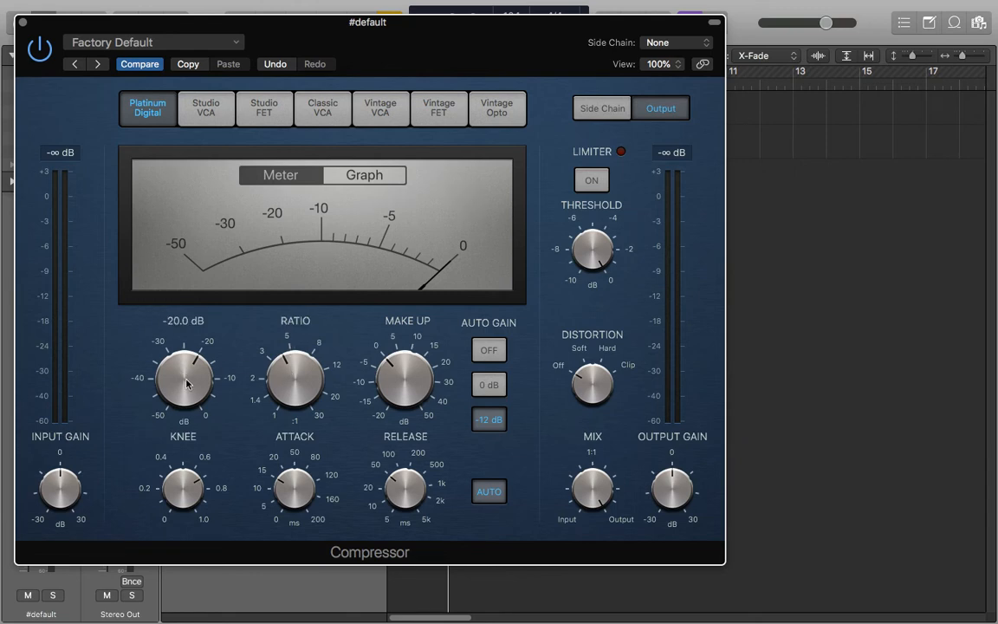
drag(187, 381, 188, 347)
drag(300, 24, 483, 24)
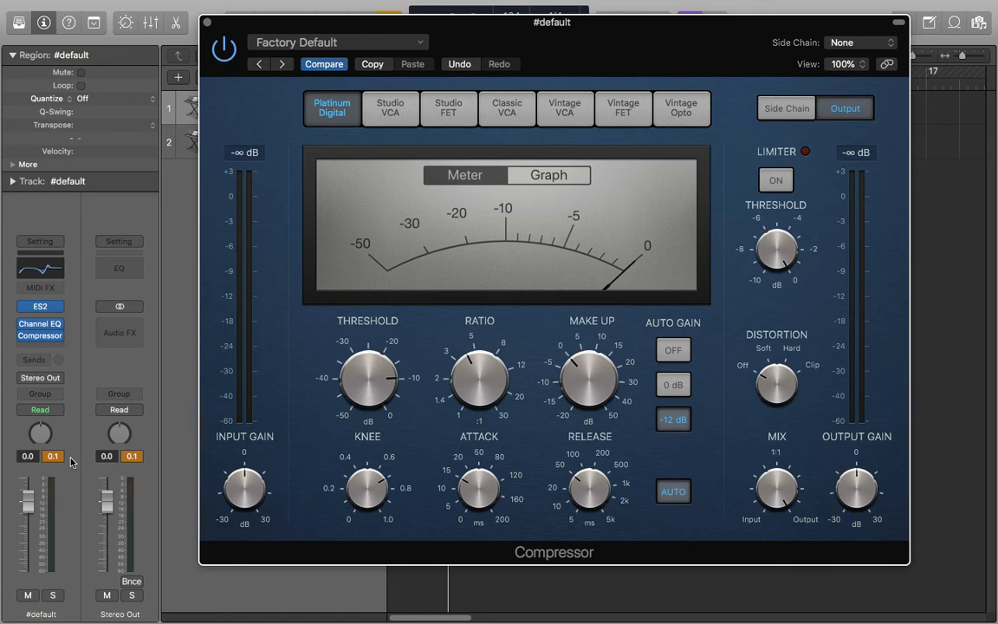
- Turn off the compressor's auto gain and auto release, and lower the knee to about 0.1
click(671, 349)
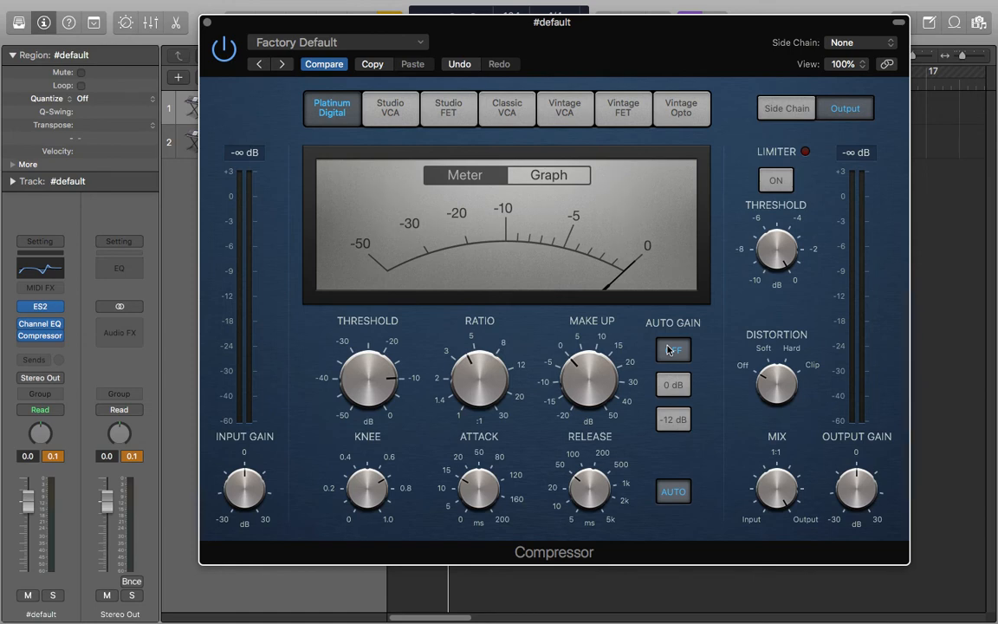
drag(369, 475, 374, 531)
click(673, 492)
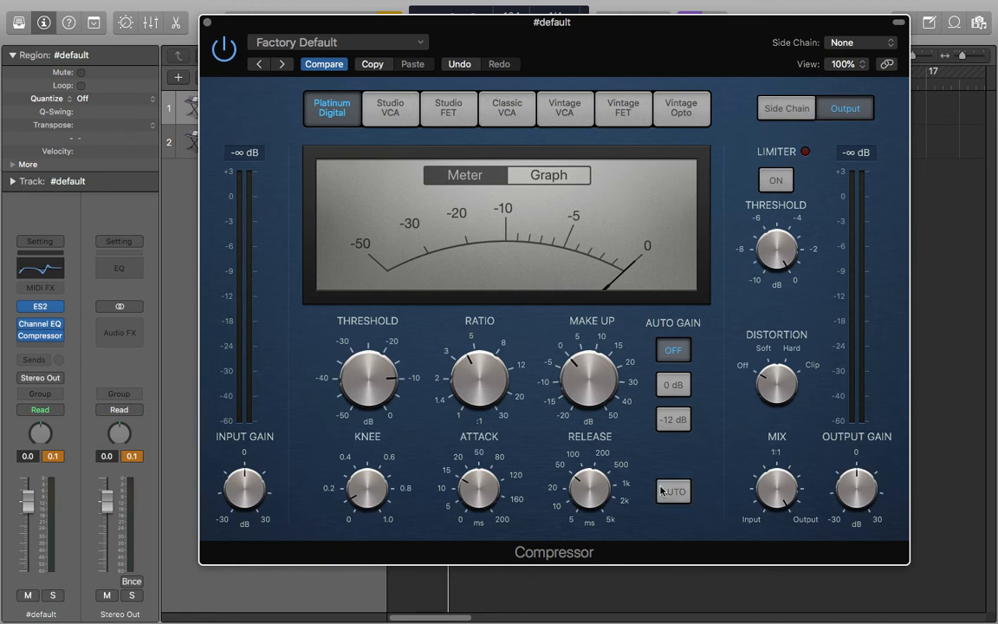
- Shorten the compressor's attack to about 5 ms, set the release between 100 and 200 ms and distortion to Soft, and audition the loop
drag(474, 496, 475, 523)
mouse_move(584, 485)
mouse_down()
mouse_move(584, 460)
mouse_move(586, 488)
mouse_up()
key(space)
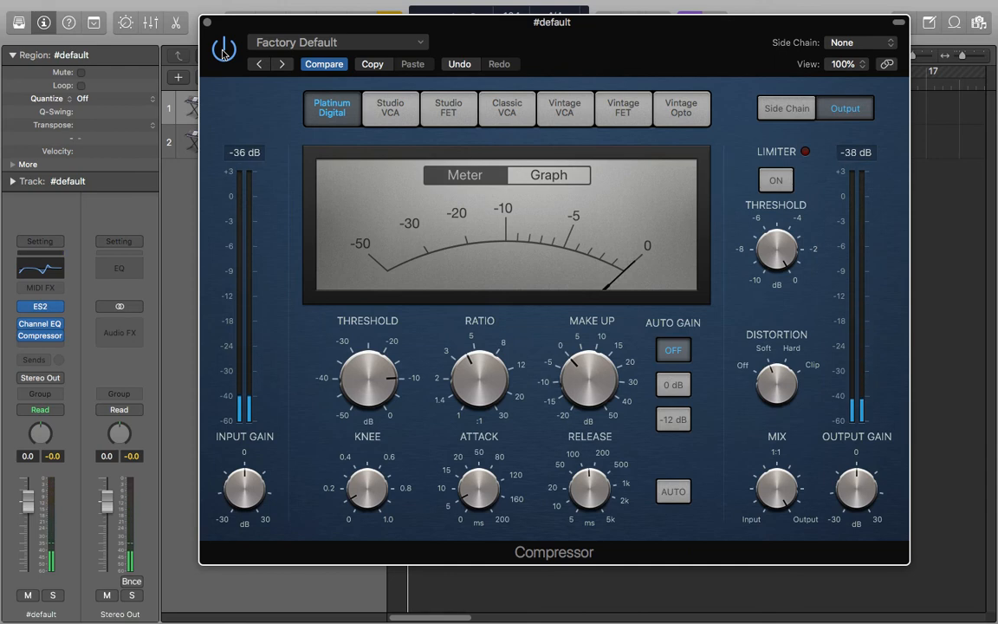
click(206, 22)
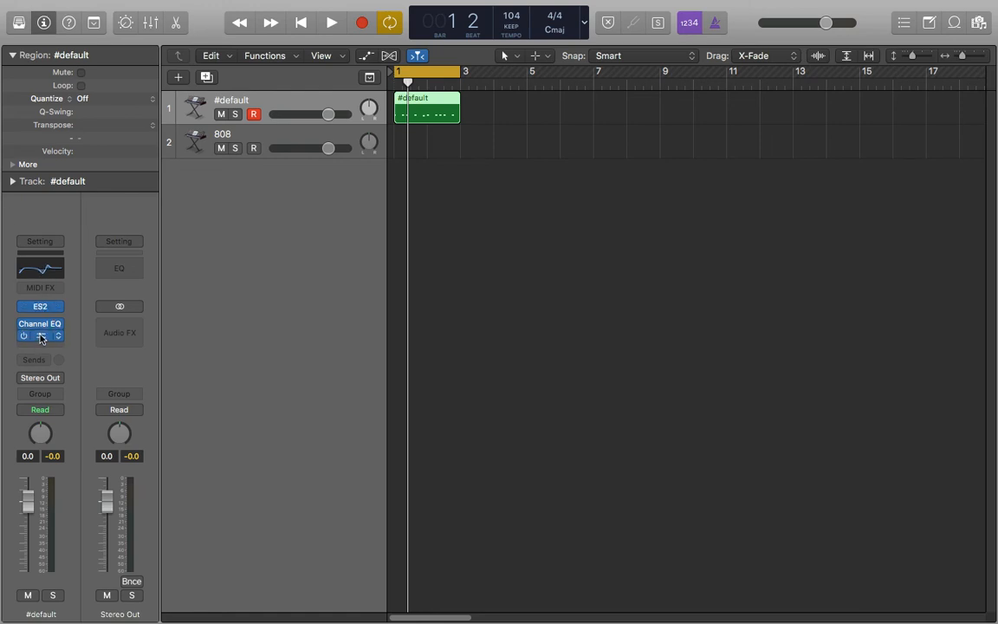
- Open the ES2 on the #default track, turn on oscillator 2 and set its waveform to sine
click(41, 307)
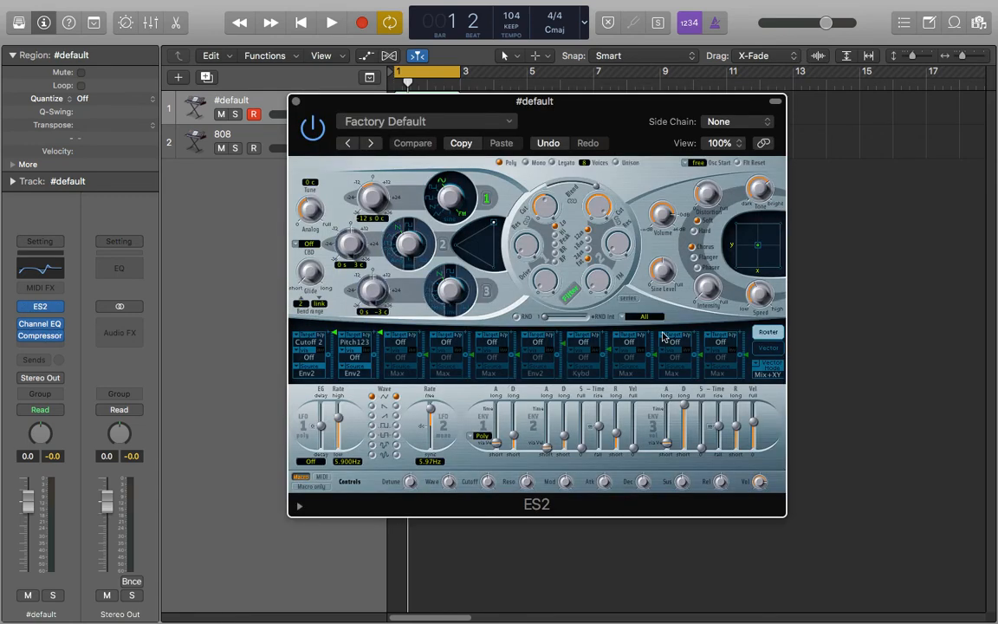
click(442, 245)
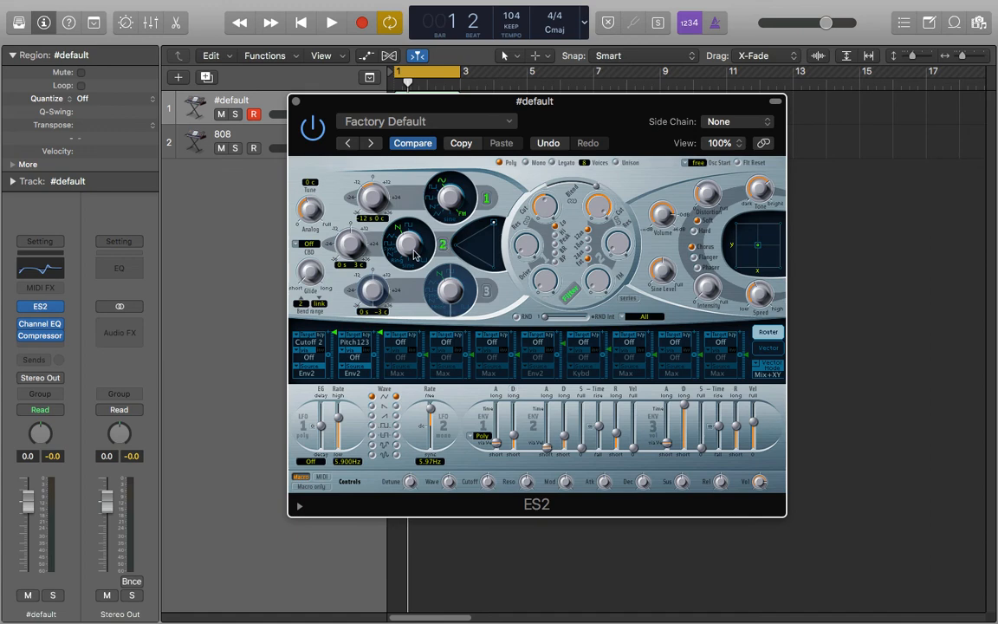
drag(412, 250, 416, 297)
- Blend some of oscillator 2 into the oscillator mix, set its fine tuning to 0 cents, and audition the loop
drag(494, 222, 482, 229)
double_click(357, 264)
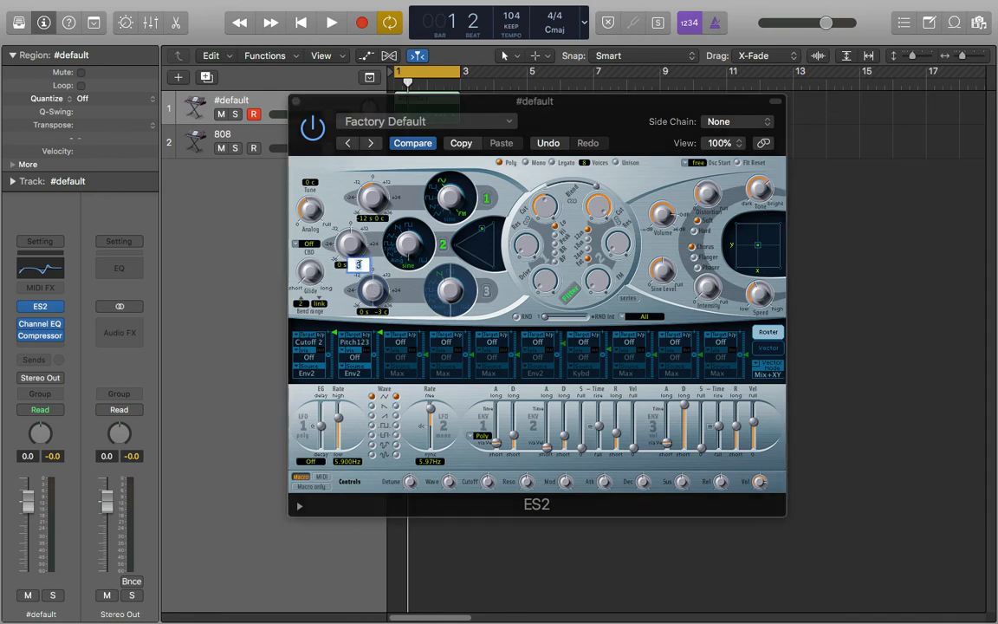
text(0)
key(Return)
key(space)
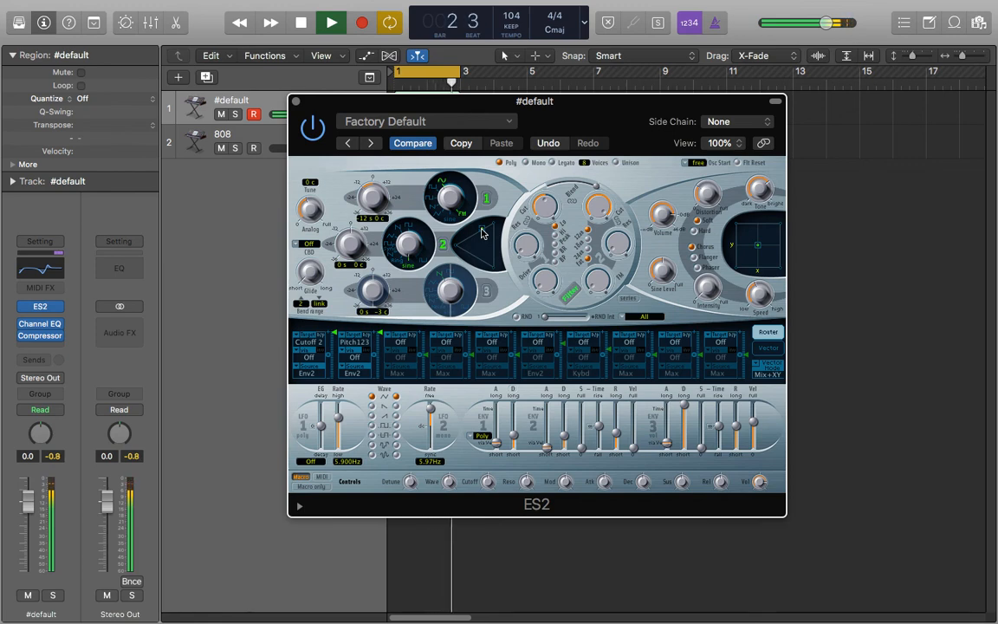
key(space)
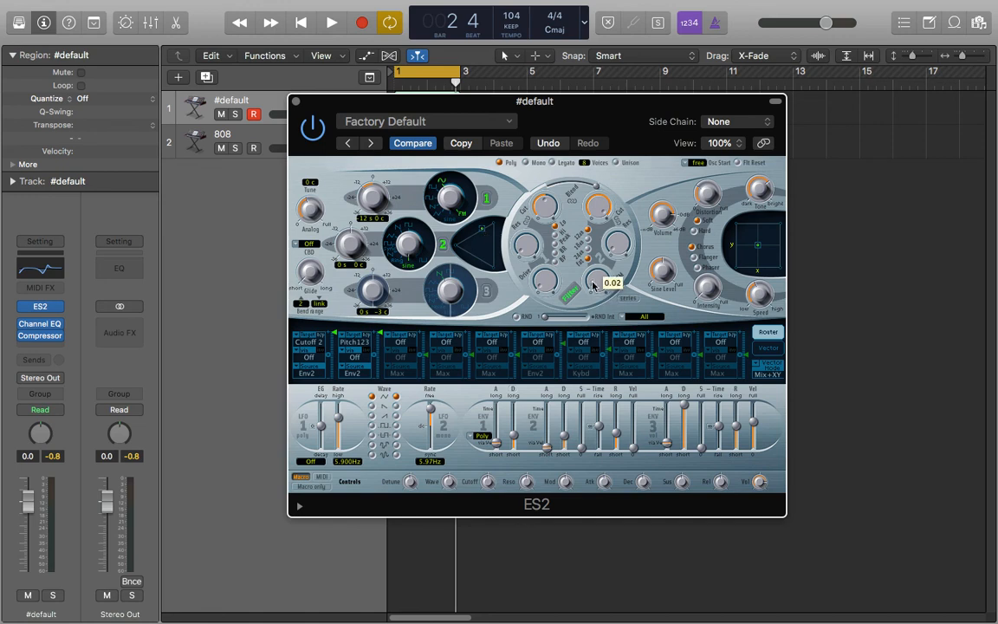
- Raise filter 2's FM amount to about 0.52 and try the Sine Level control while the loop plays
key(space)
drag(595, 279, 595, 230)
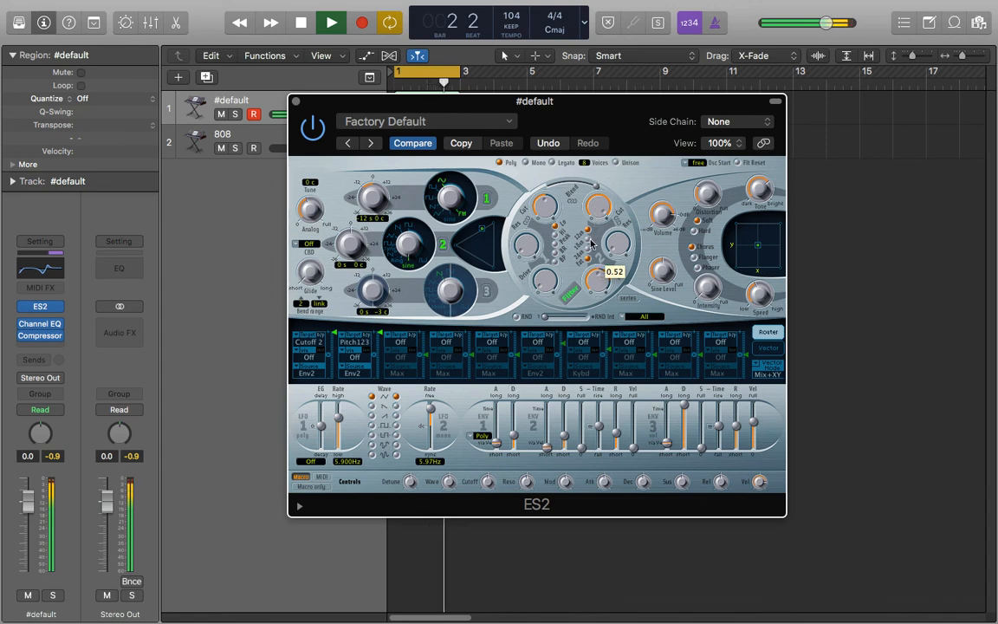
drag(660, 272, 657, 311)
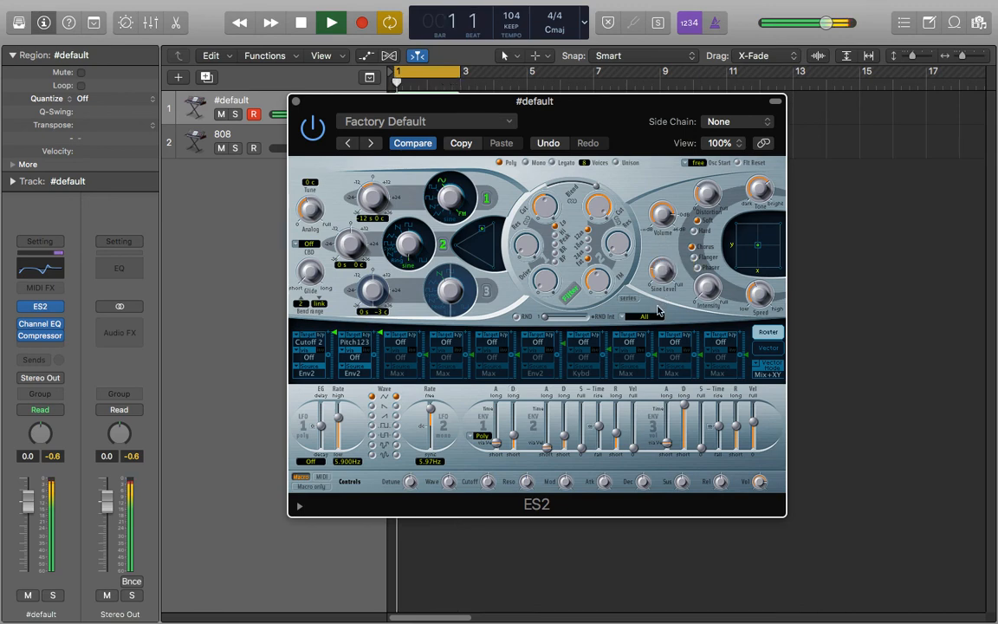
key(space)
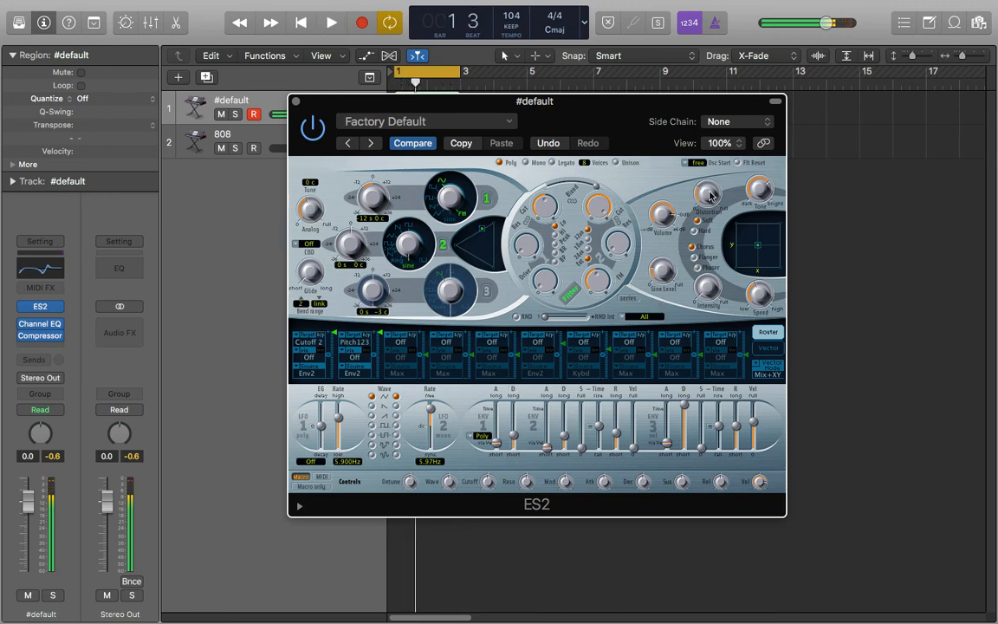